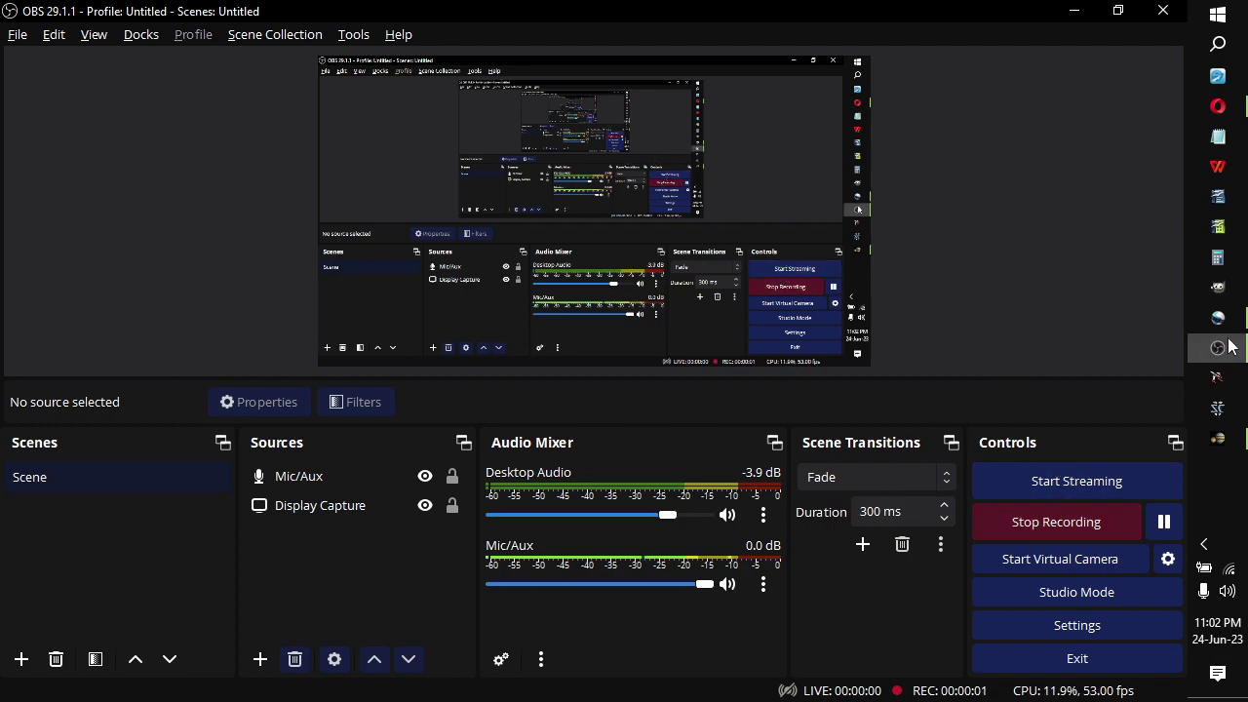
Switch from OBS Studio to the OpenShot Video Editor window.
left_click(1231, 330)
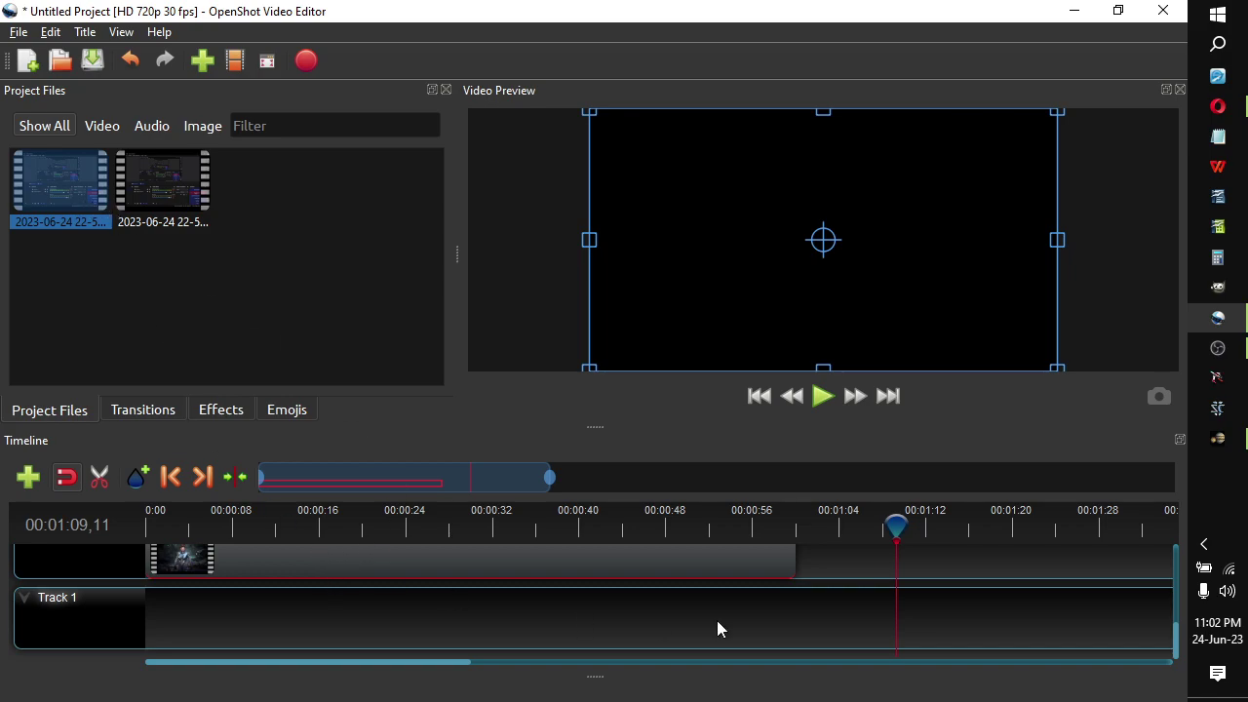
Preview the StarCraft clip on Track 2 from its start, pausing at 00:00:15,17.
scroll(905, 566, "up", 2)
left_click(893, 531)
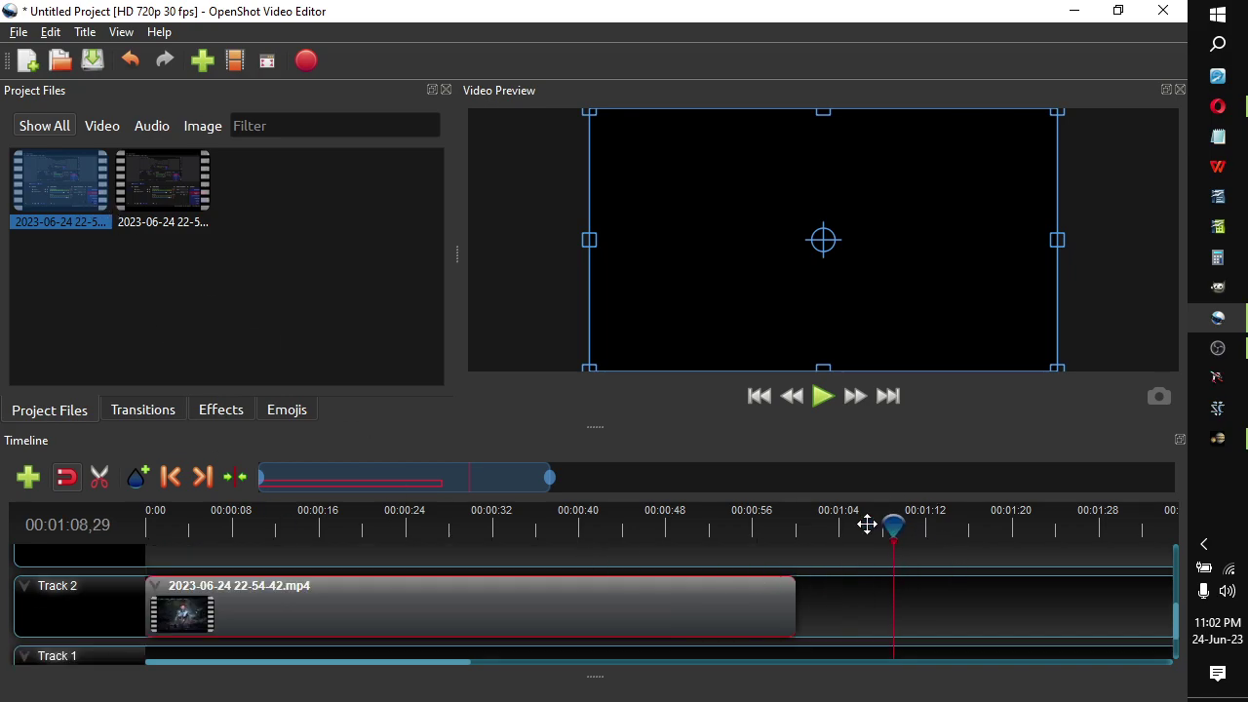
left_click_drag(866, 524, 136, 534)
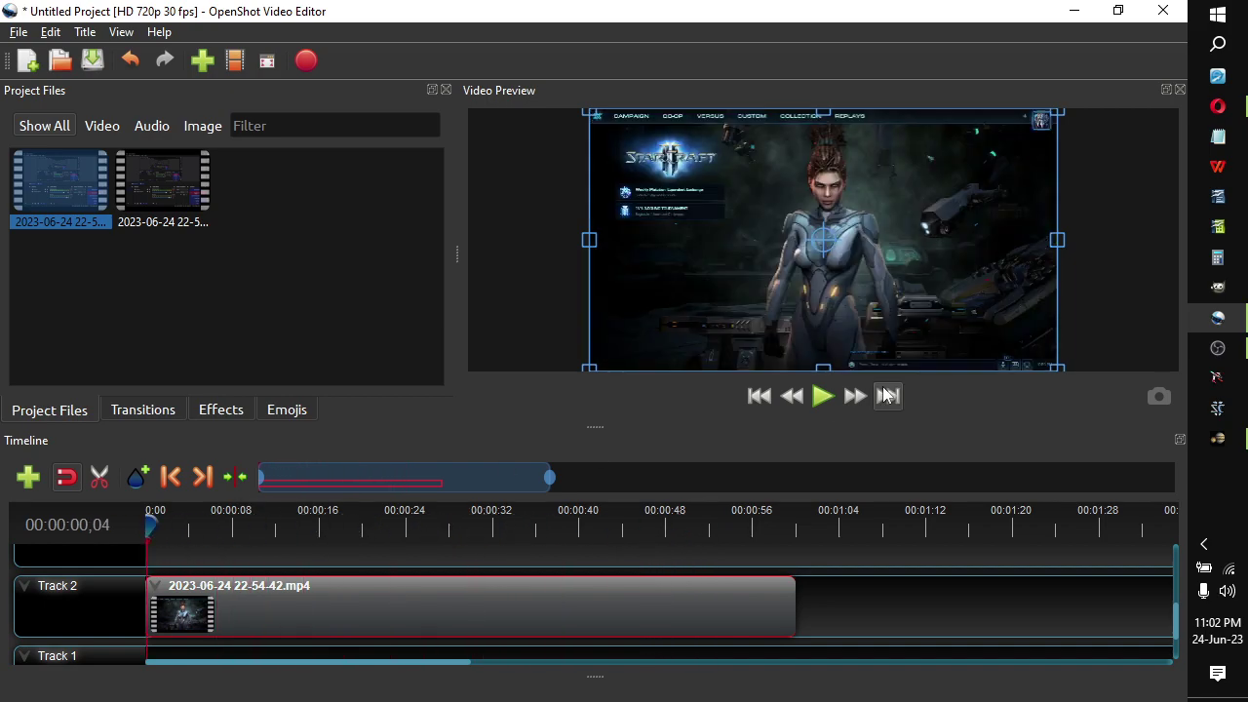
left_click(822, 394)
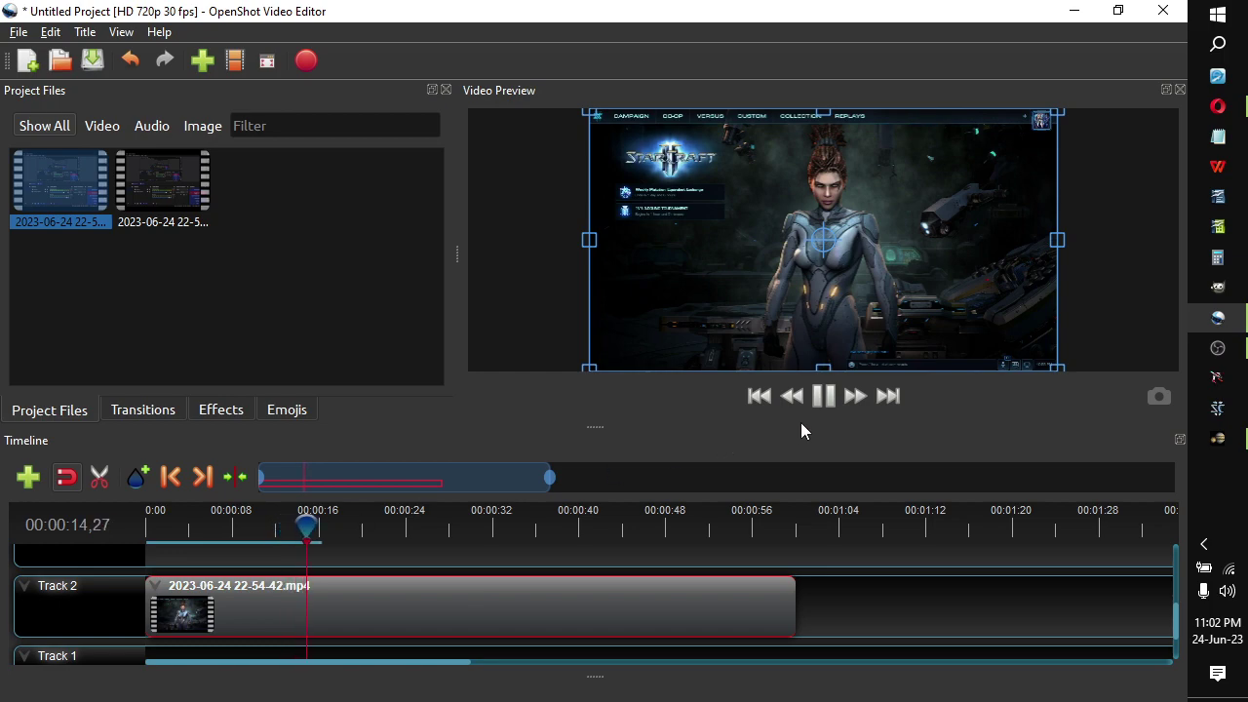
left_click(825, 397)
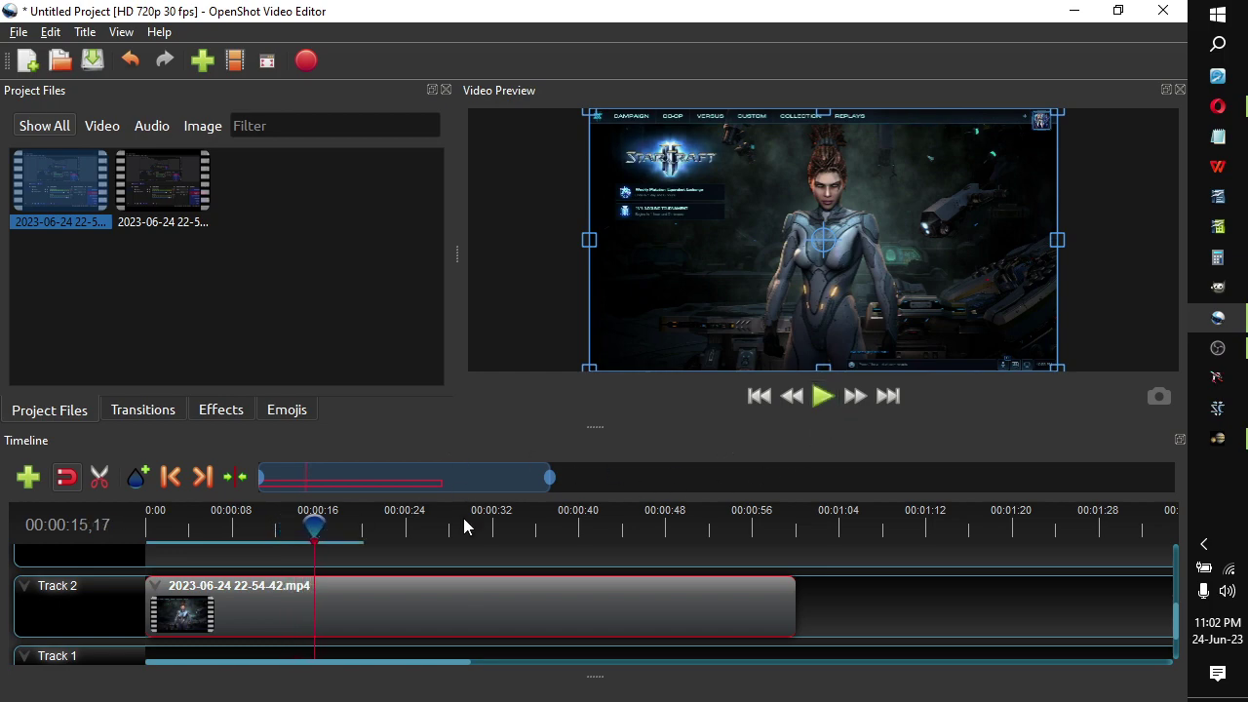
scroll(928, 624, "down", 1)
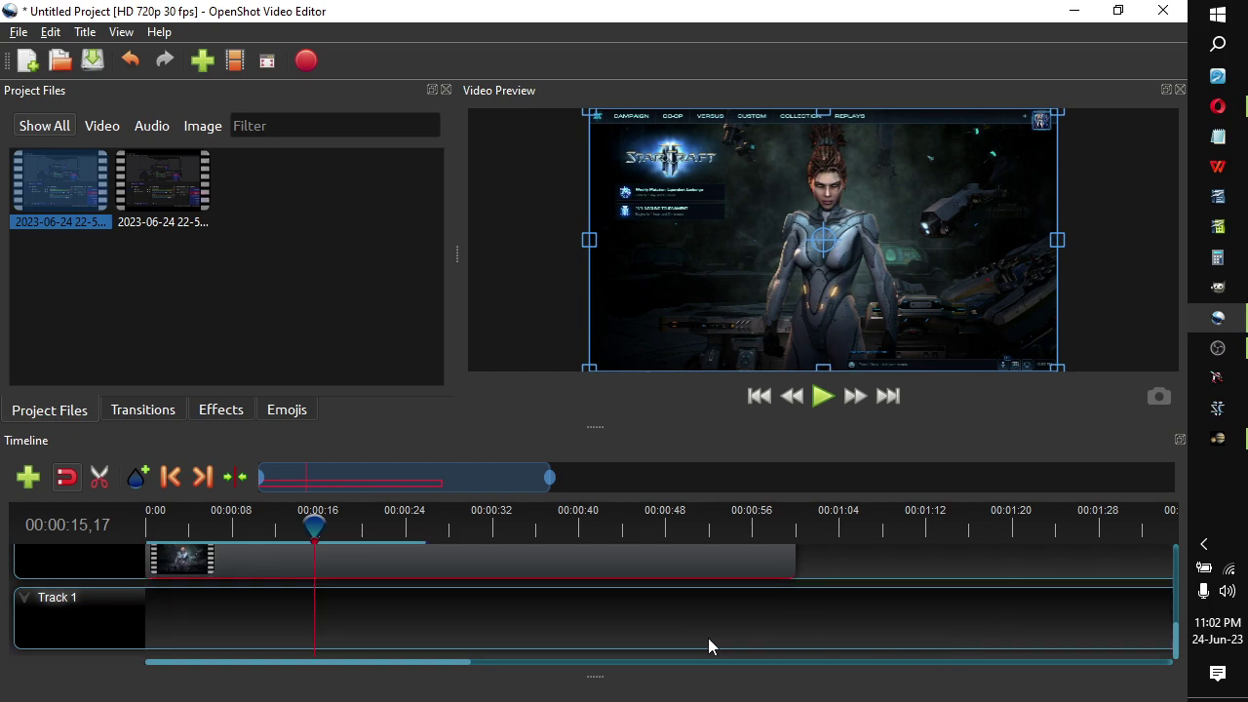
Separate the StarCraft clip's audio as one all-channels clip and align it to 0:00.
right_click(284, 566)
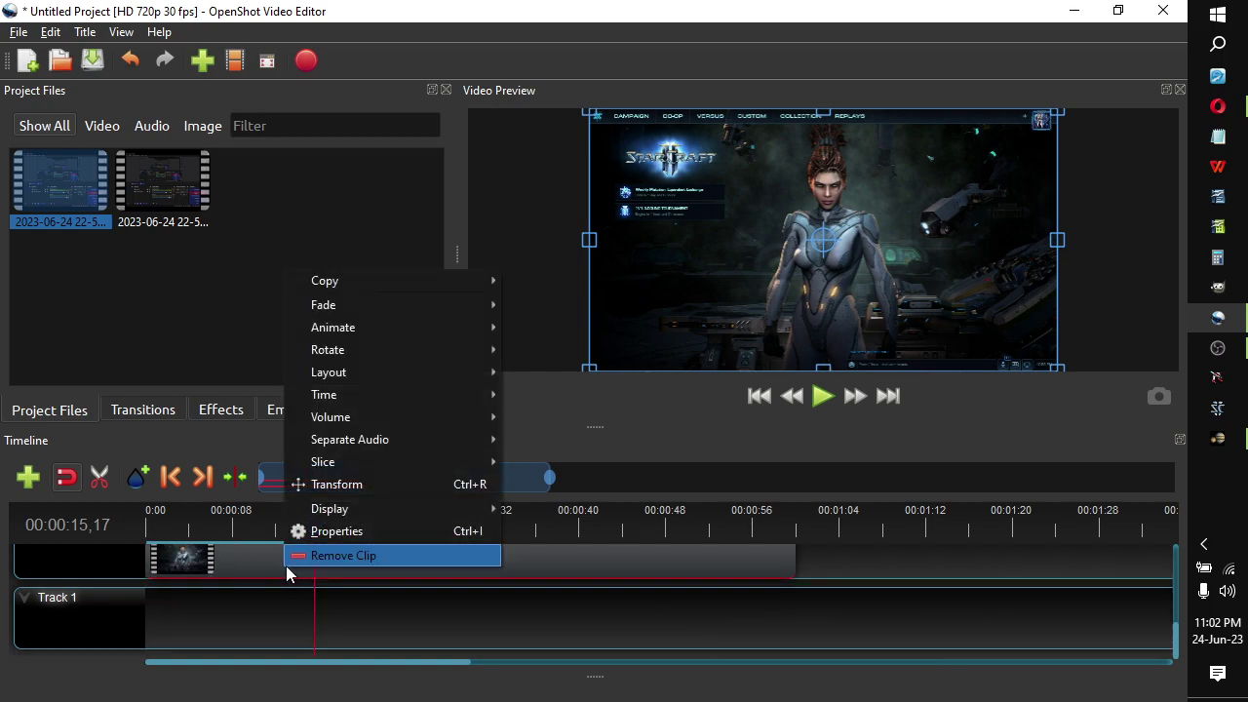
mouse_move(343, 442)
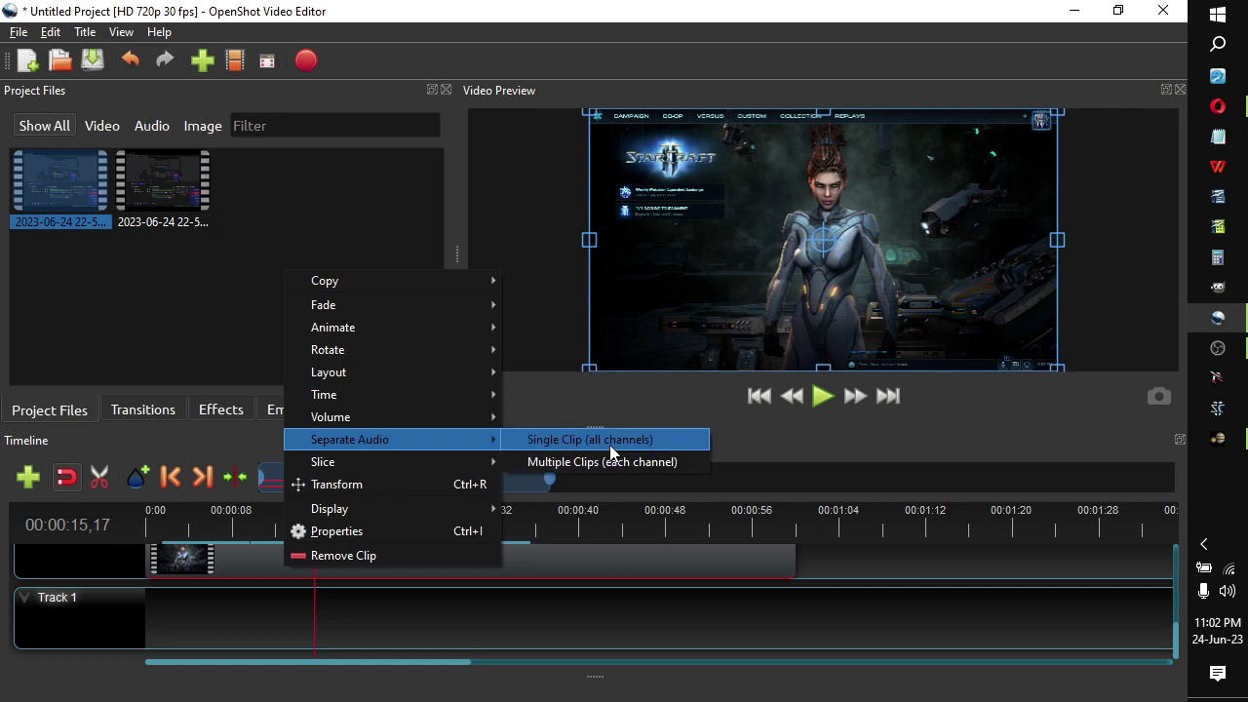
left_click(611, 445)
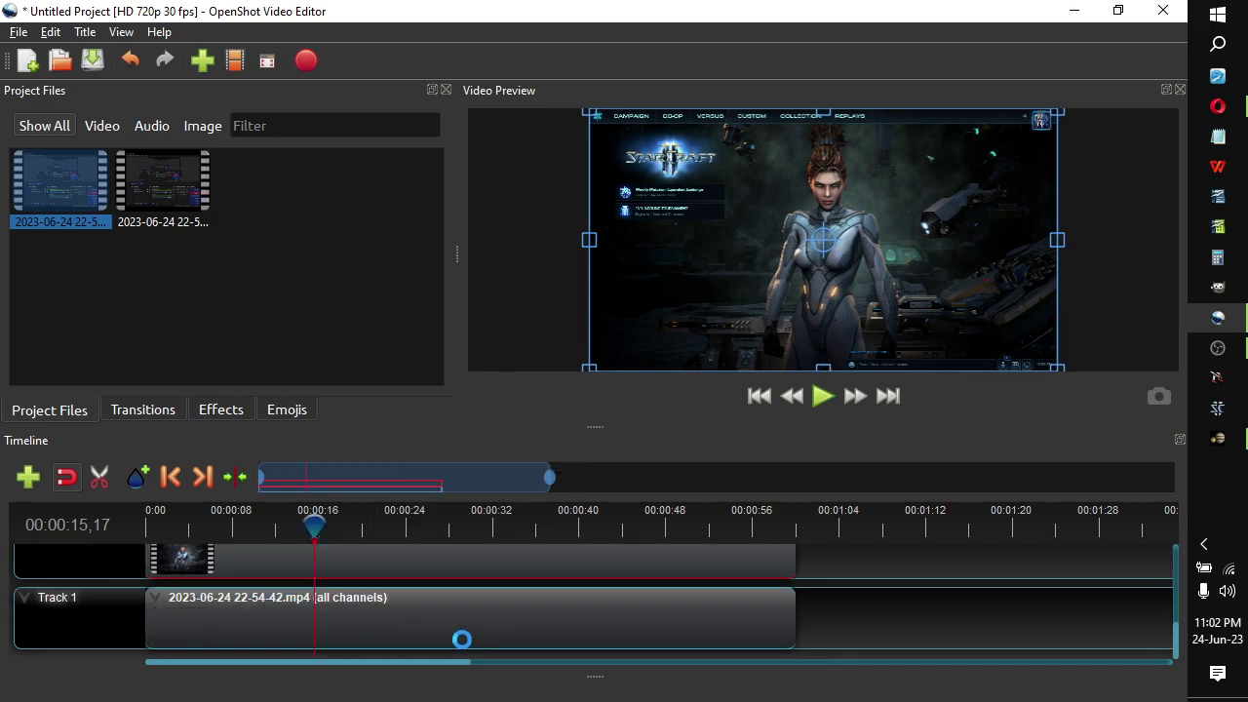
left_click_drag(424, 625, 385, 635)
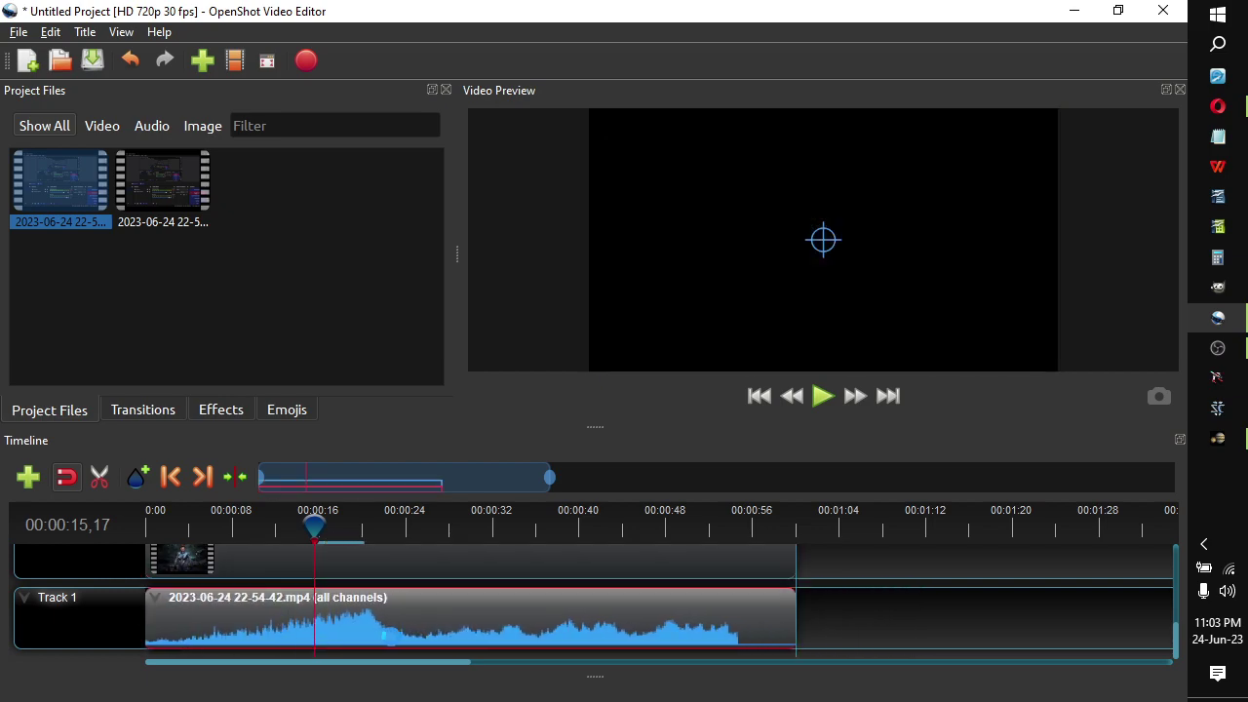
left_click(386, 563)
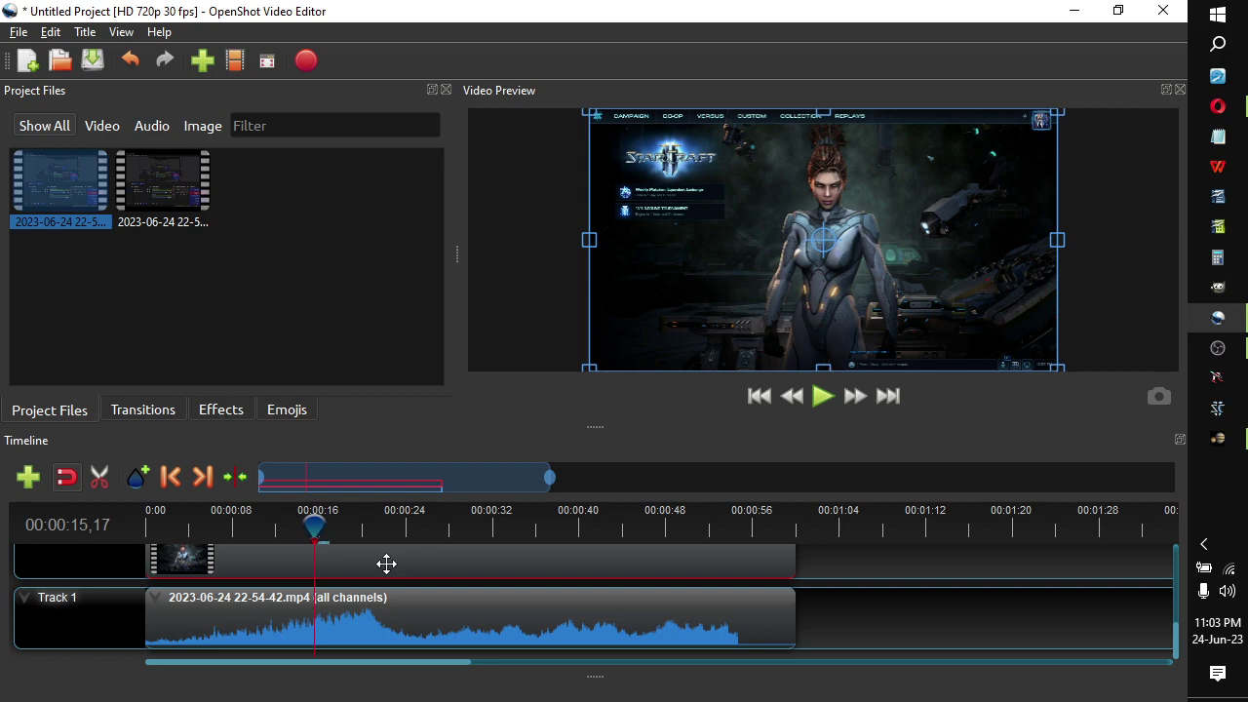
Delete the StarCraft video, add the 22-57-24 recording to Track 1, and move the audio to Track 2.
key("Delete")
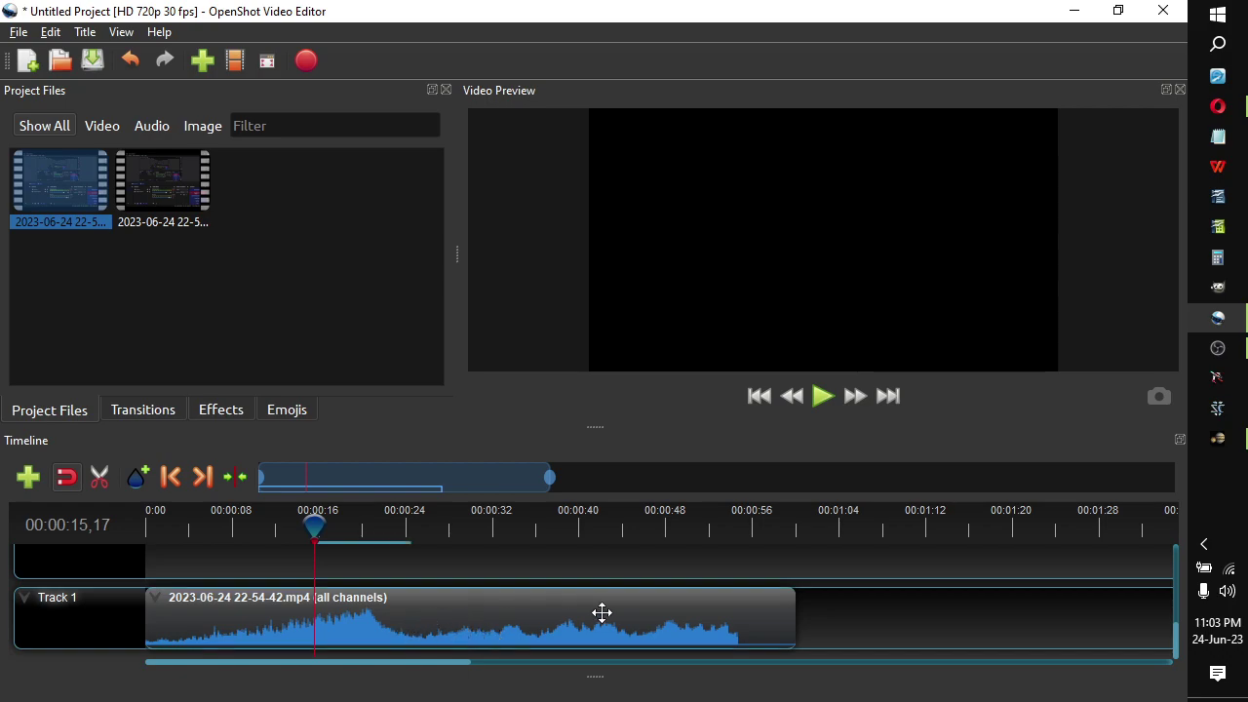
left_click_drag(161, 185, 838, 593)
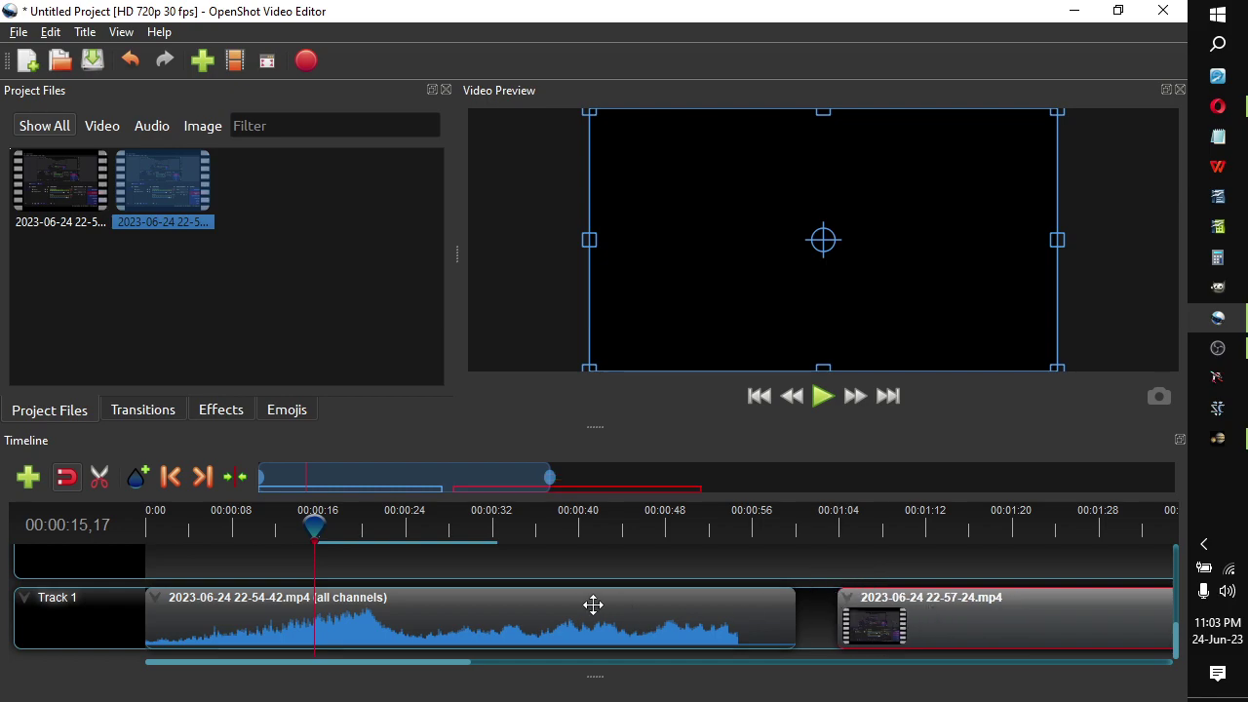
left_click_drag(585, 613, 598, 582)
Nudge the 22-57-24 clip slightly earlier and put the playhead at its start near 00:01:01.
scroll(621, 551, "down", 1)
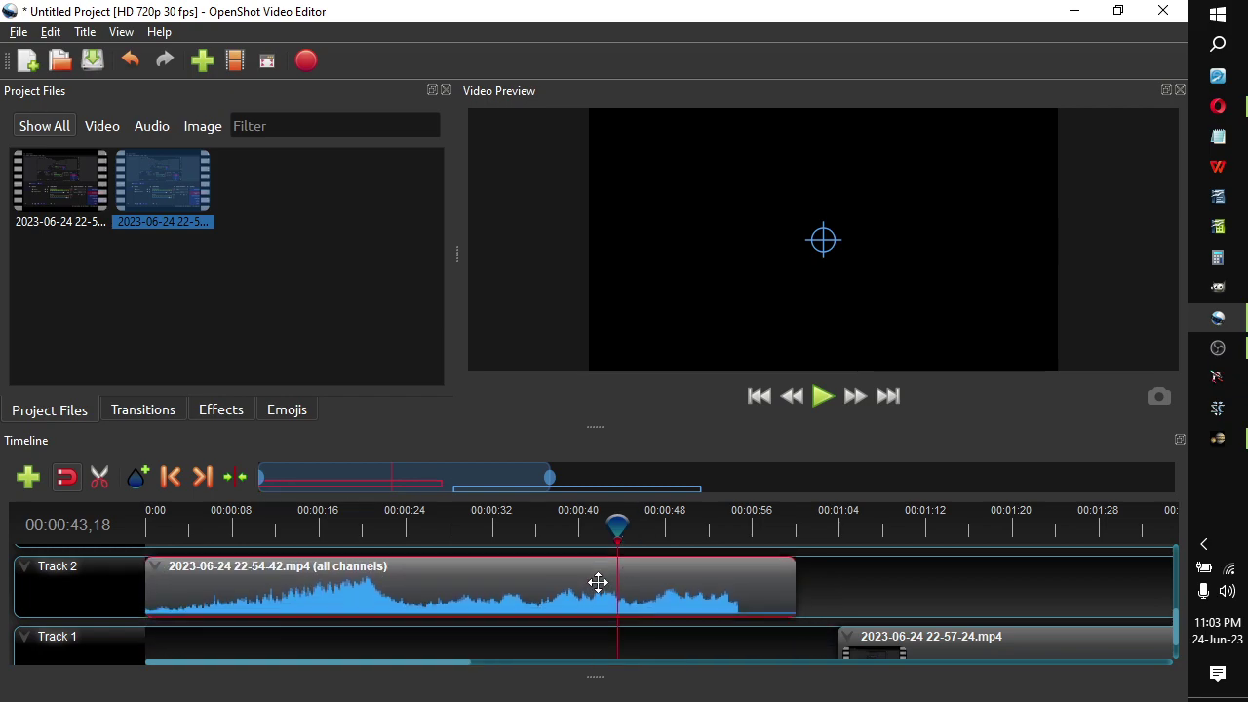
mouse_move(932, 646)
left_mouse_down()
mouse_move(972, 648)
mouse_move(948, 646)
left_mouse_up()
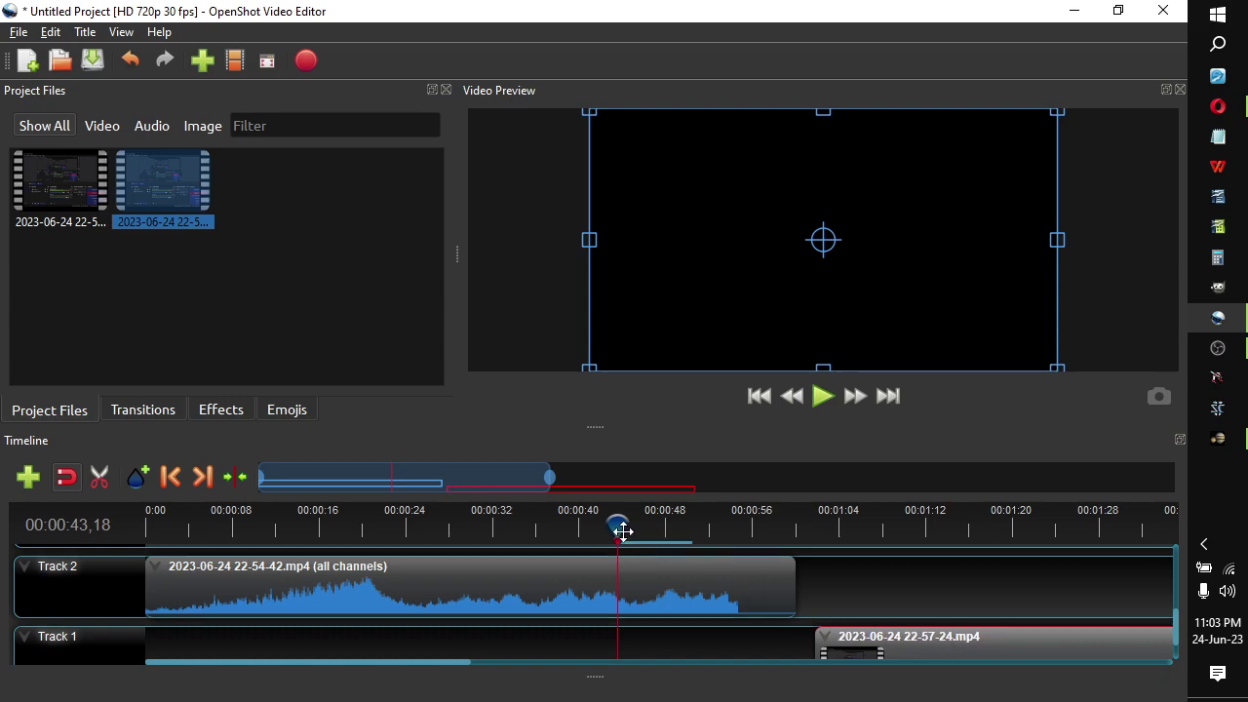
scroll(943, 604, "down", 1)
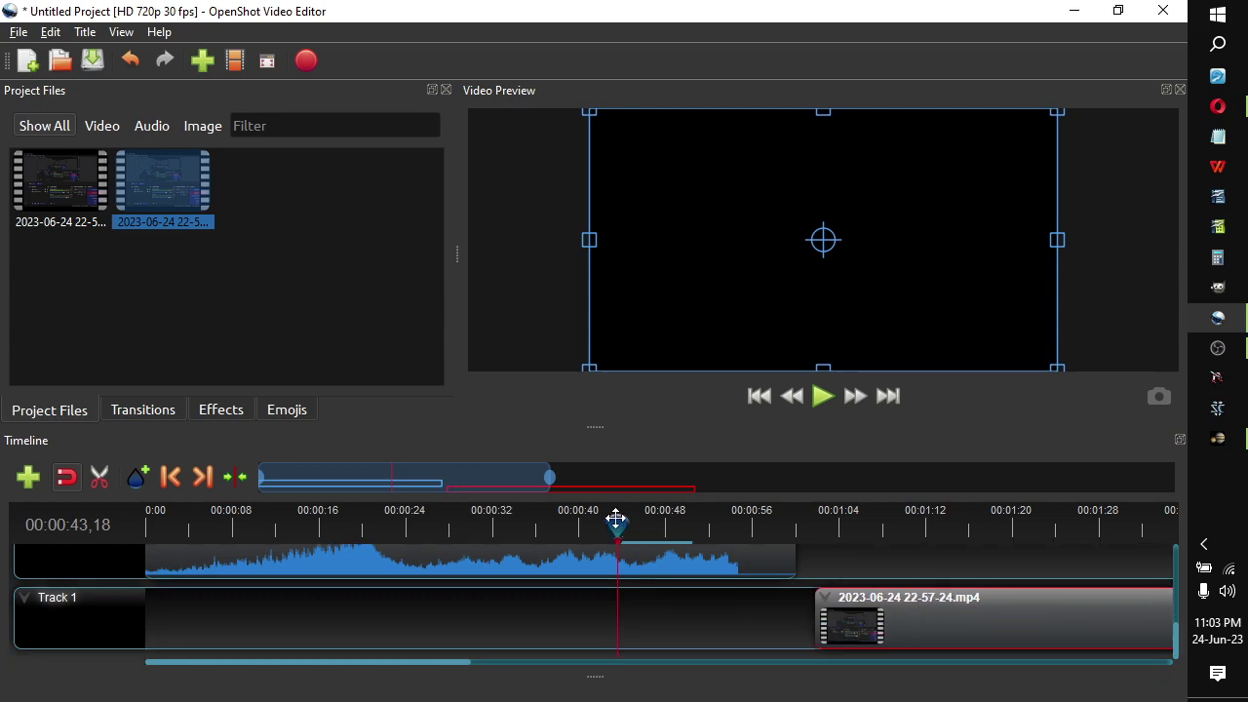
left_click_drag(617, 525, 815, 529)
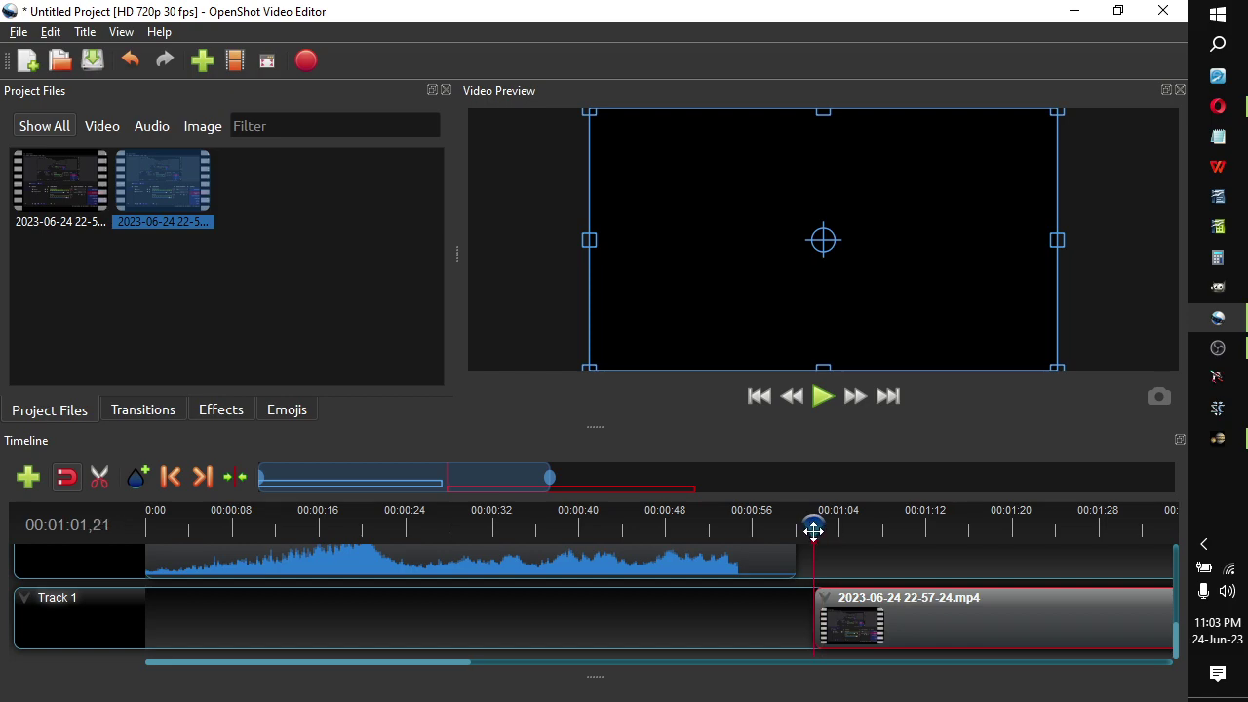
Play through the 22-57-24 clip and set the playhead at the cut point 01:10,23.
left_click(824, 396)
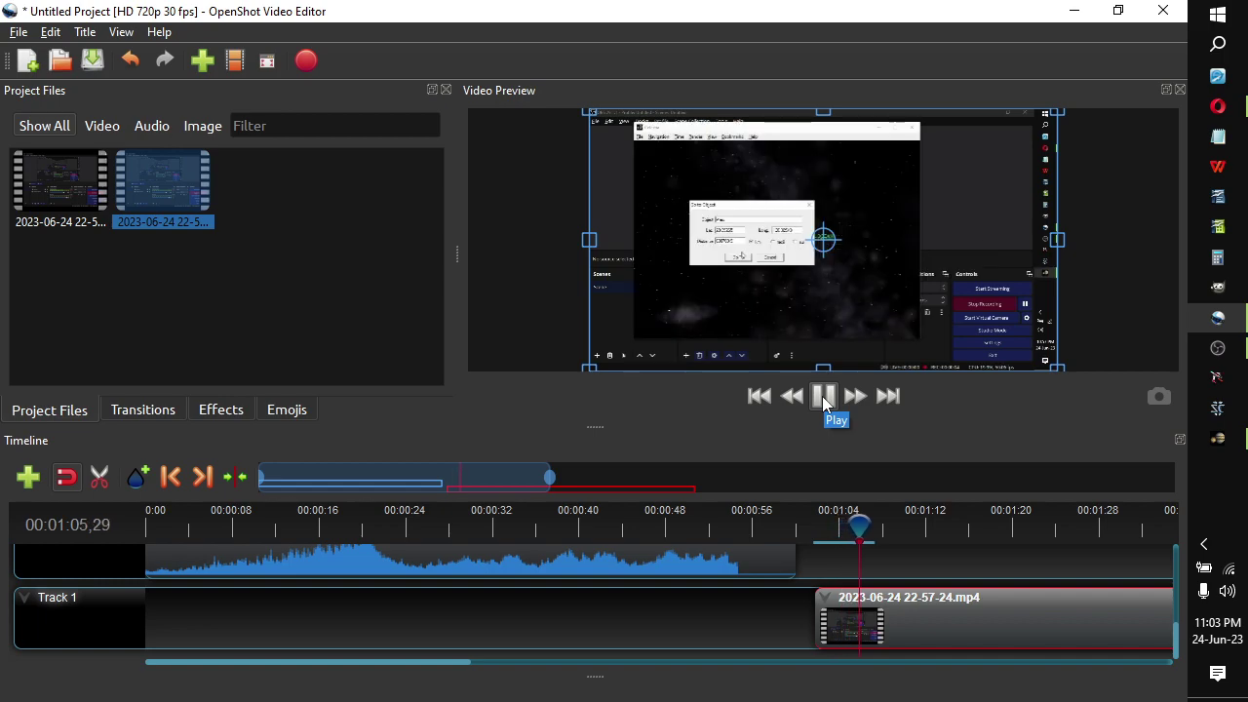
left_click(824, 396)
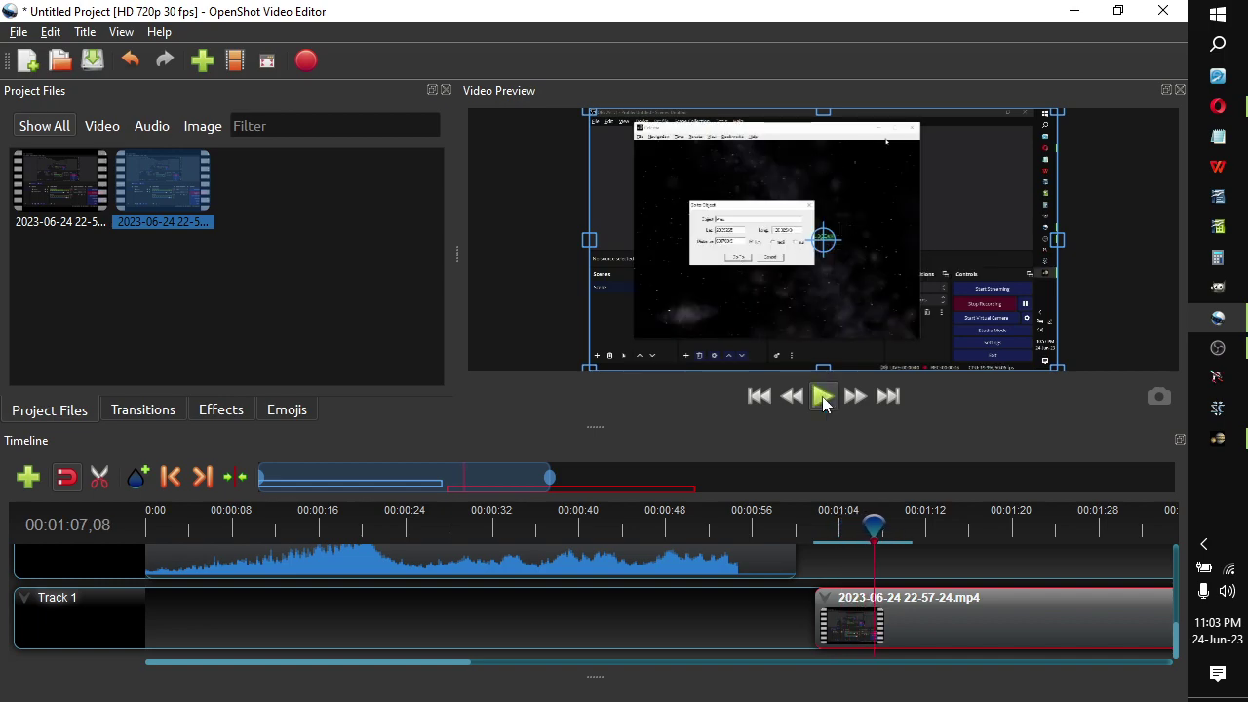
left_click(824, 400)
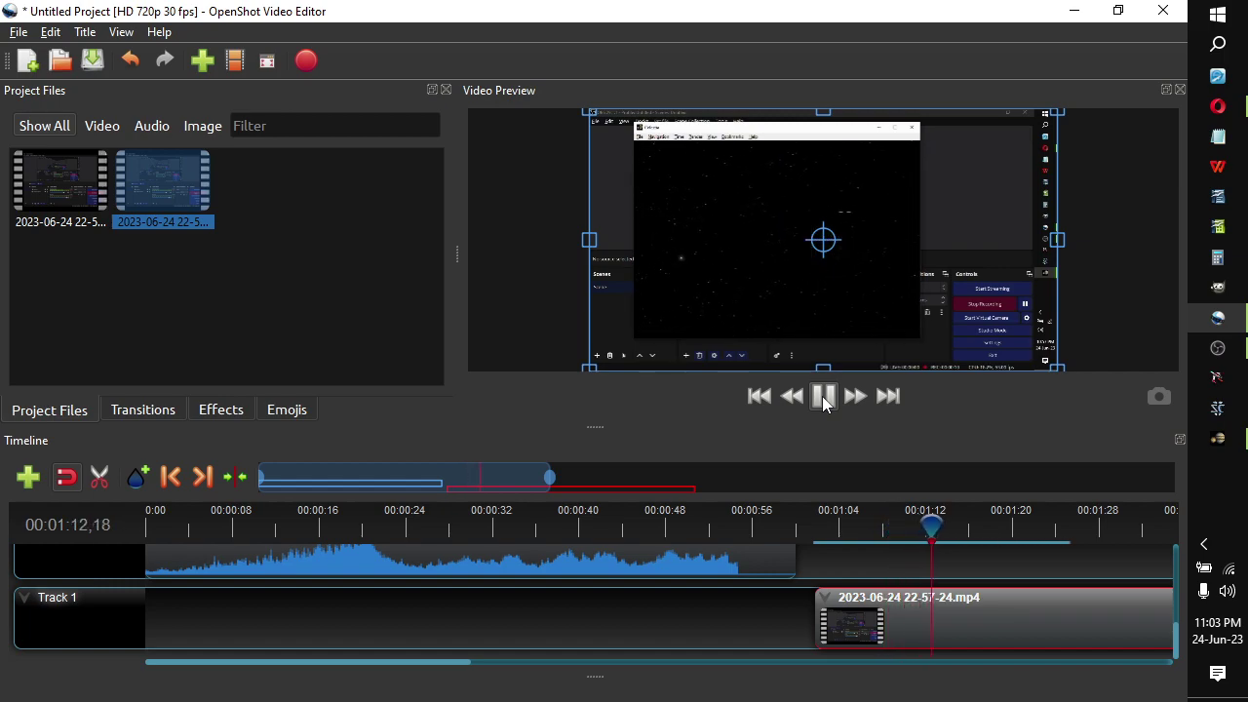
left_click(824, 399)
left_click_drag(935, 522, 911, 523)
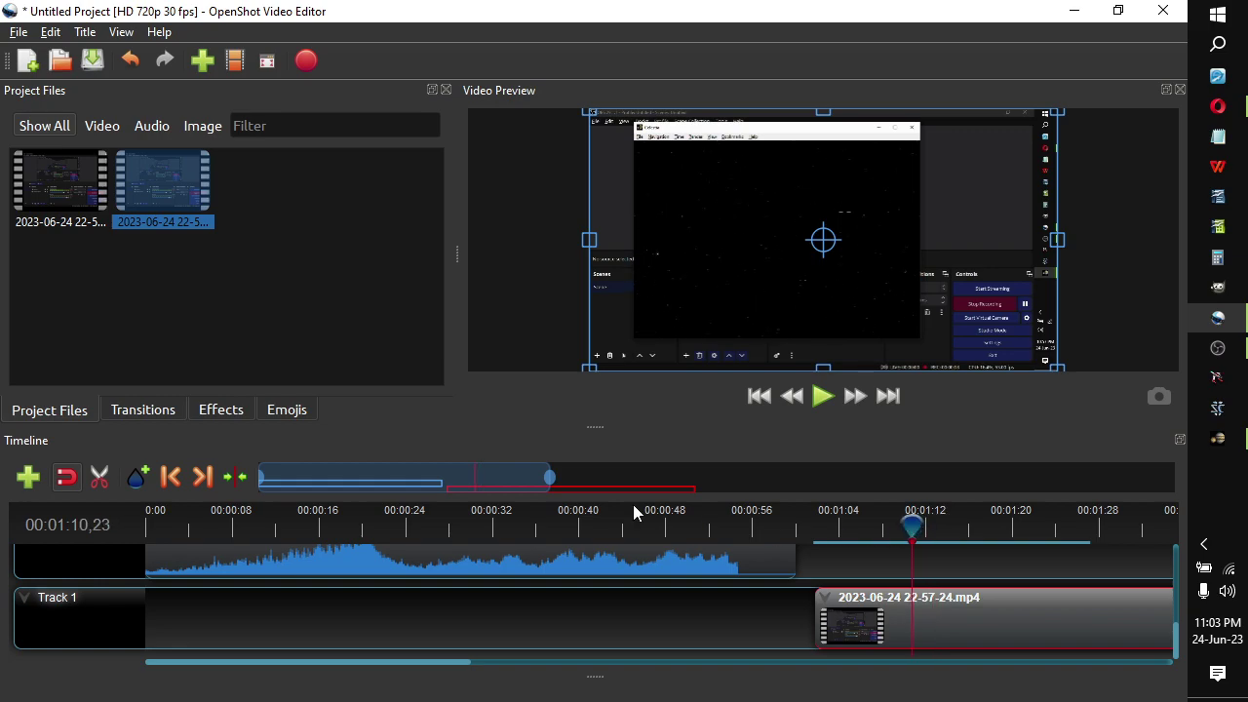
Split the clip there with the Razor tool and delete the opening piece.
left_click(98, 482)
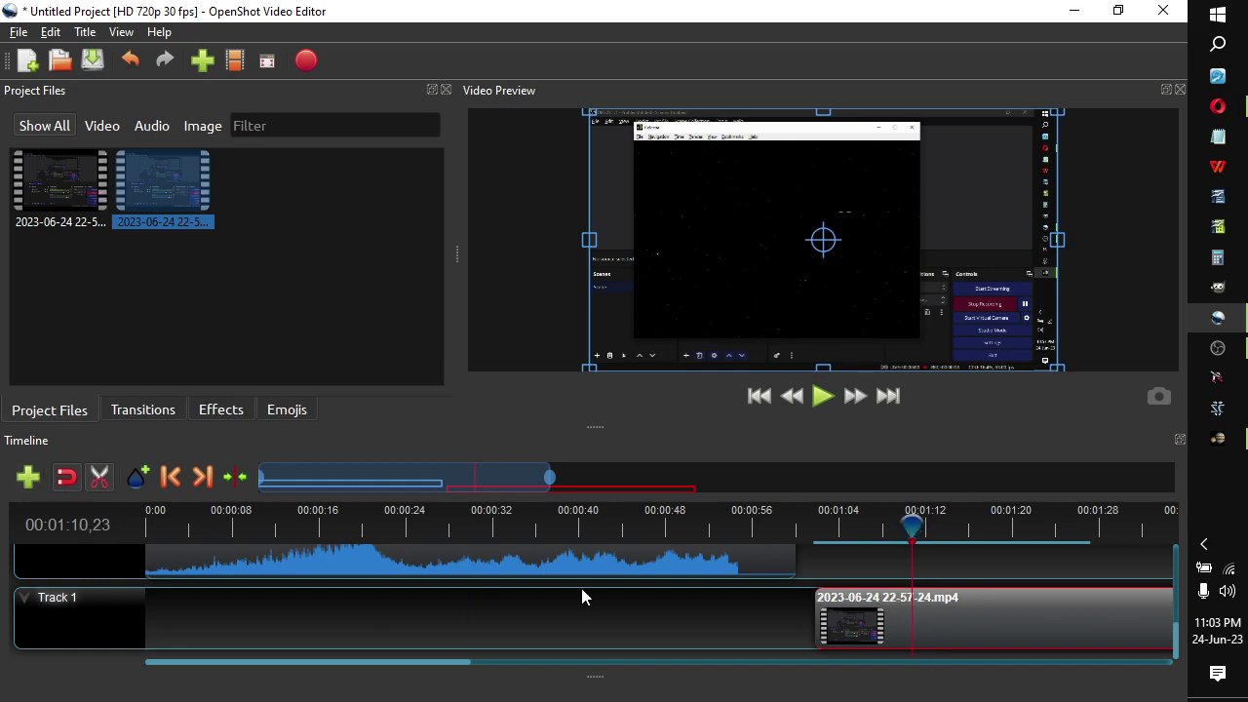
left_click(953, 621)
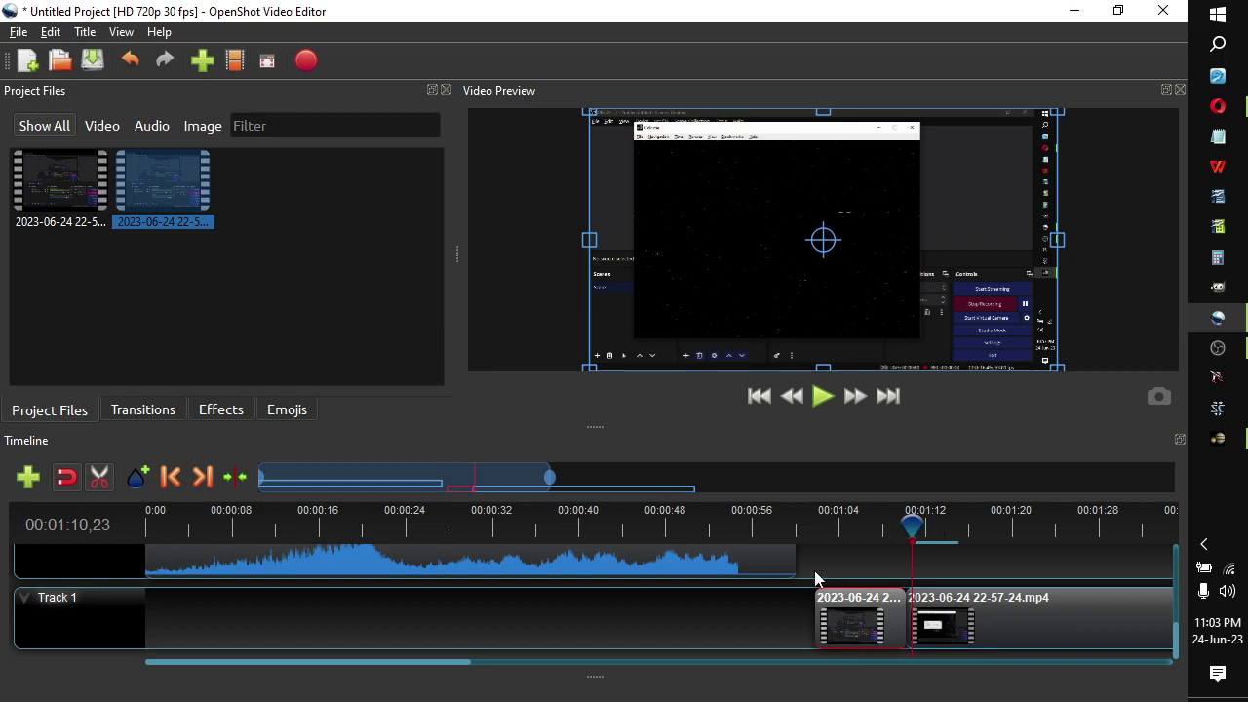
key("Delete")
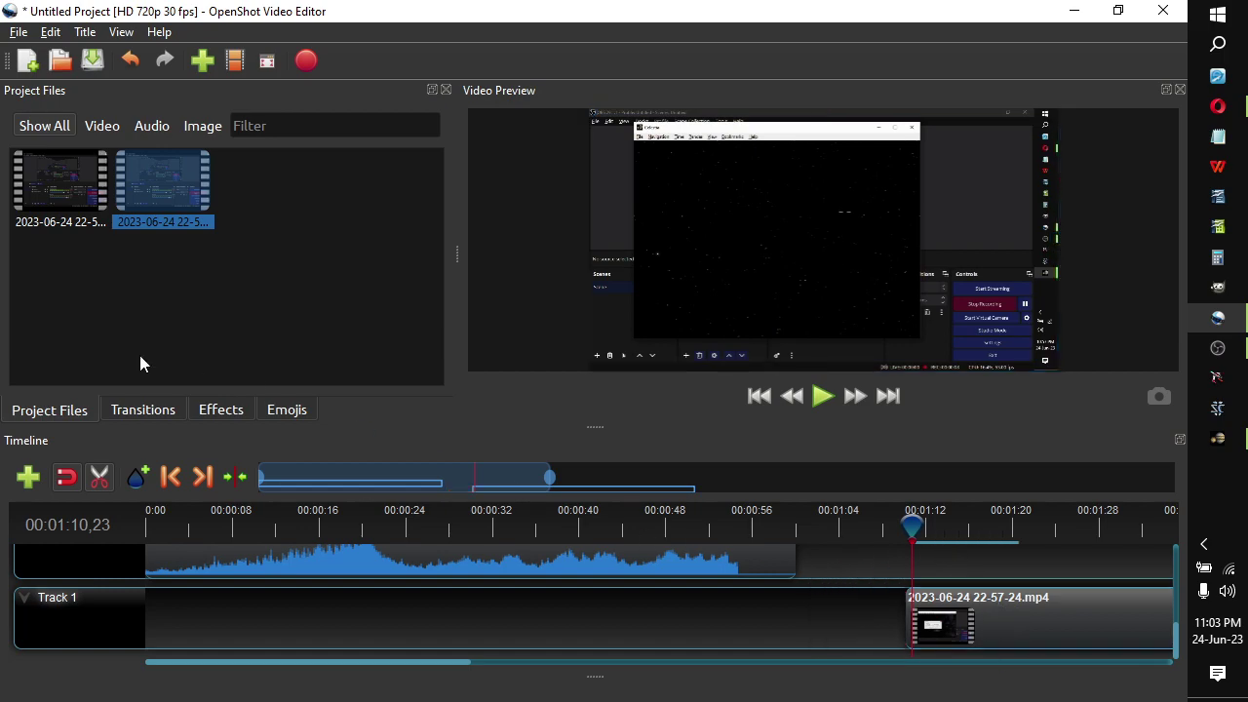
Turn off the Razor, move the trimmed 22-57-24 clip to zero, and play from about 00:00:59.
left_click(96, 474)
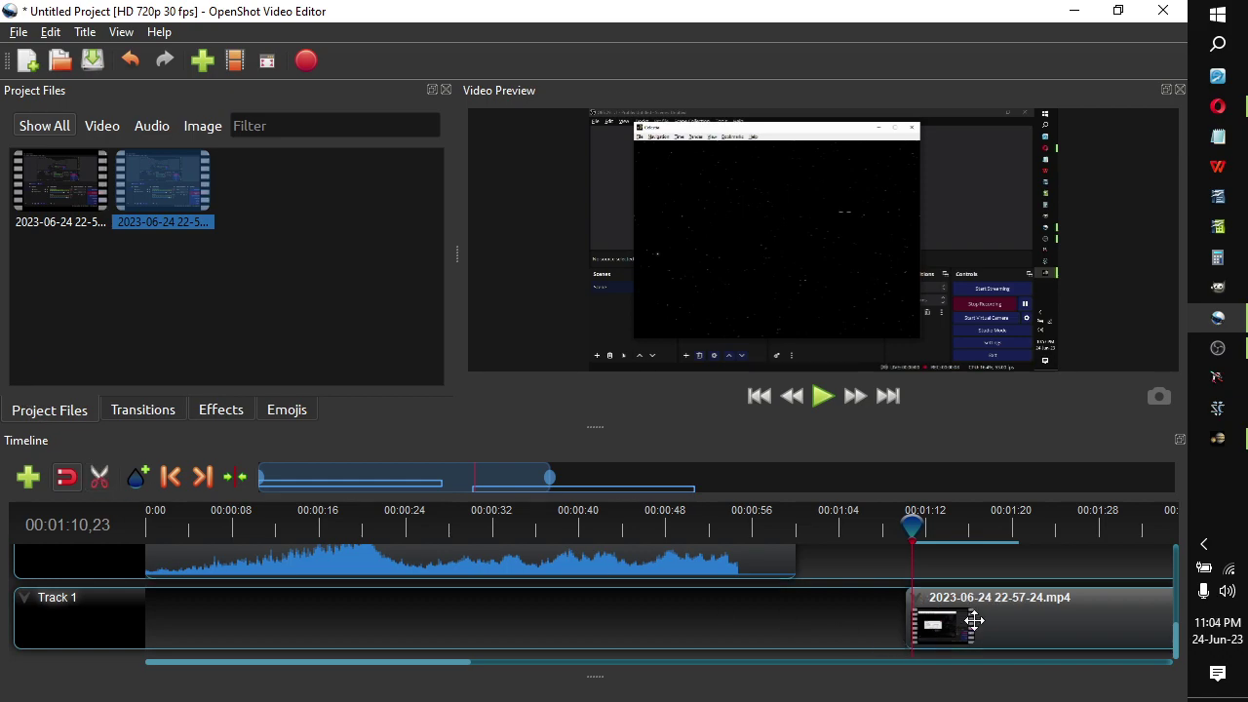
left_click_drag(974, 621, 156, 641)
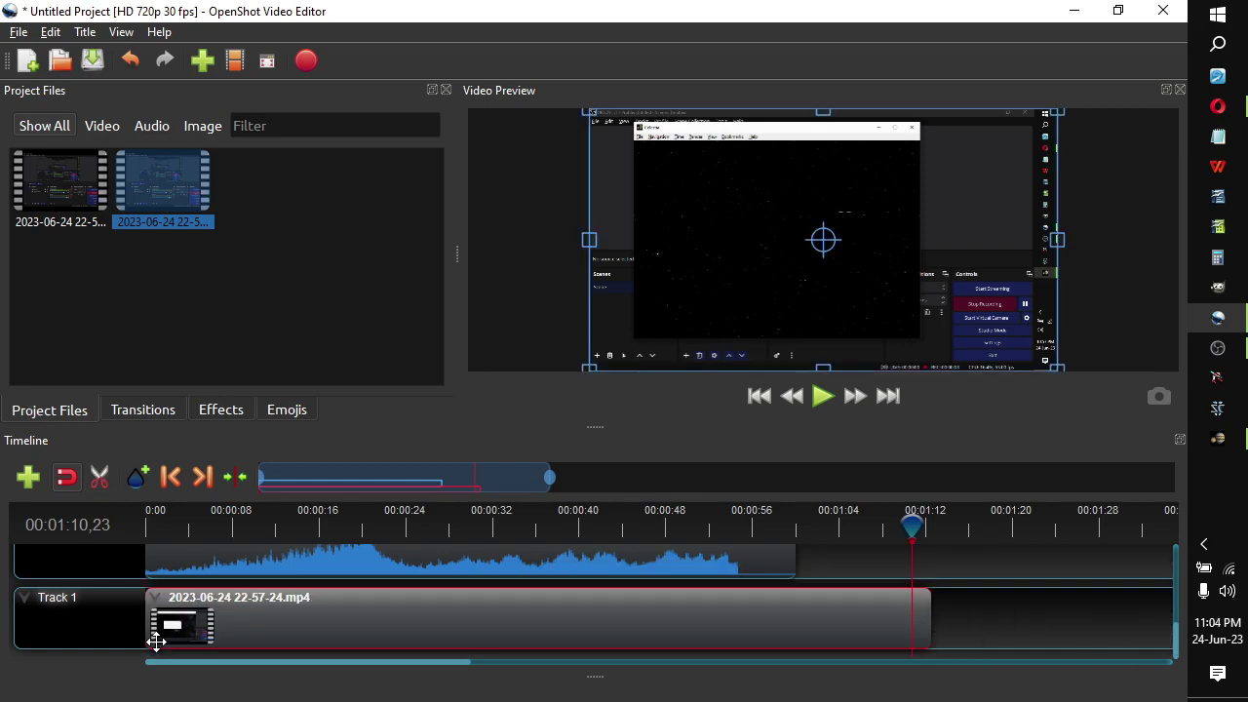
left_click_drag(912, 527, 789, 529)
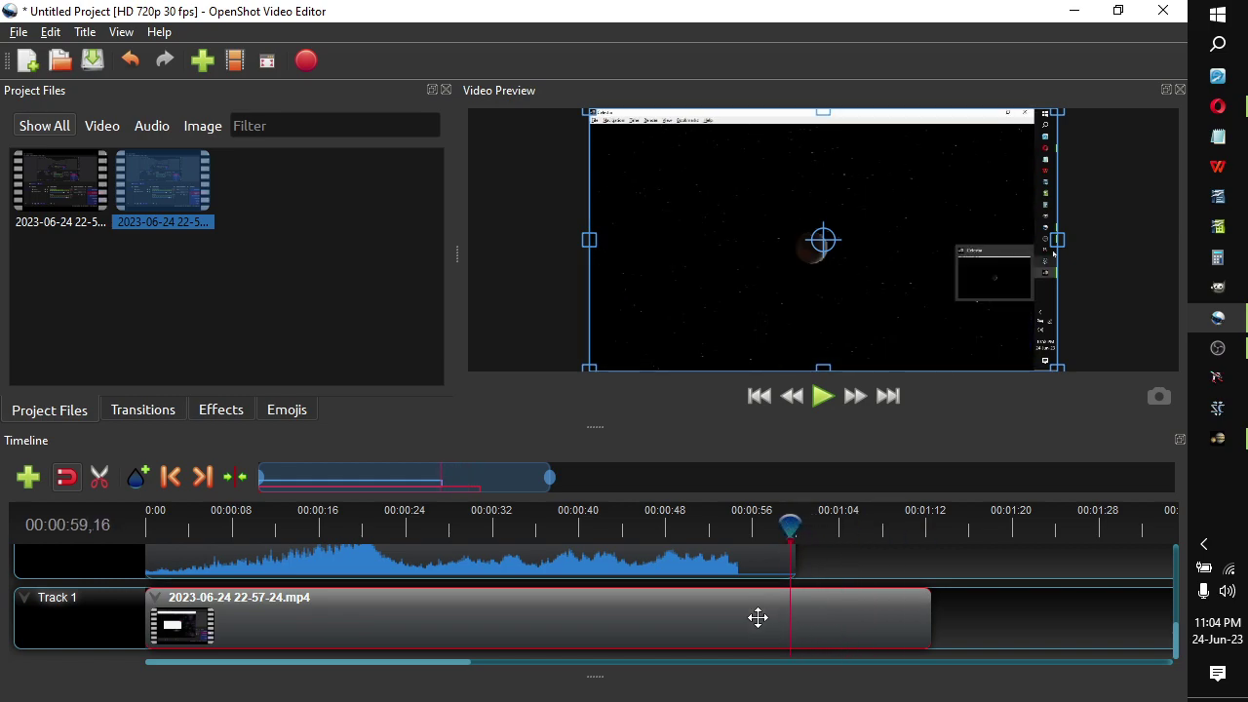
left_click(823, 396)
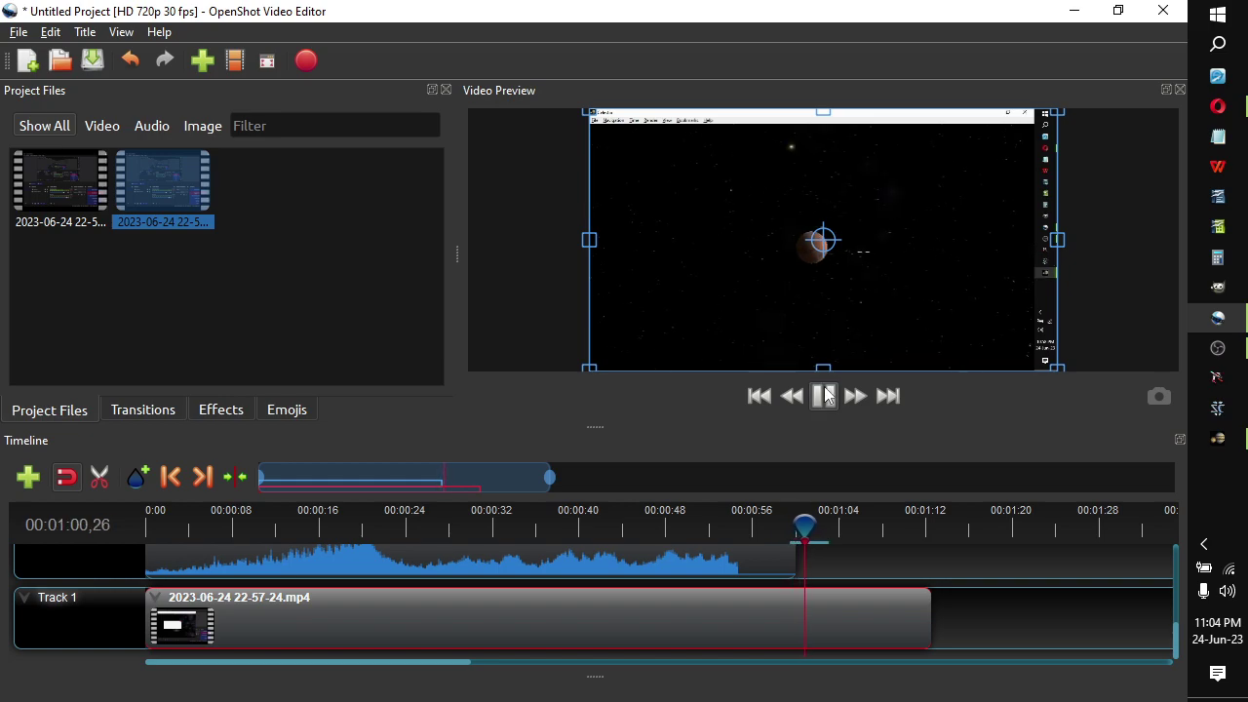
In Celestia, orbit the camera around Mars and open the Go to Object dialog.
left_click(1218, 444)
key("shift+Left")
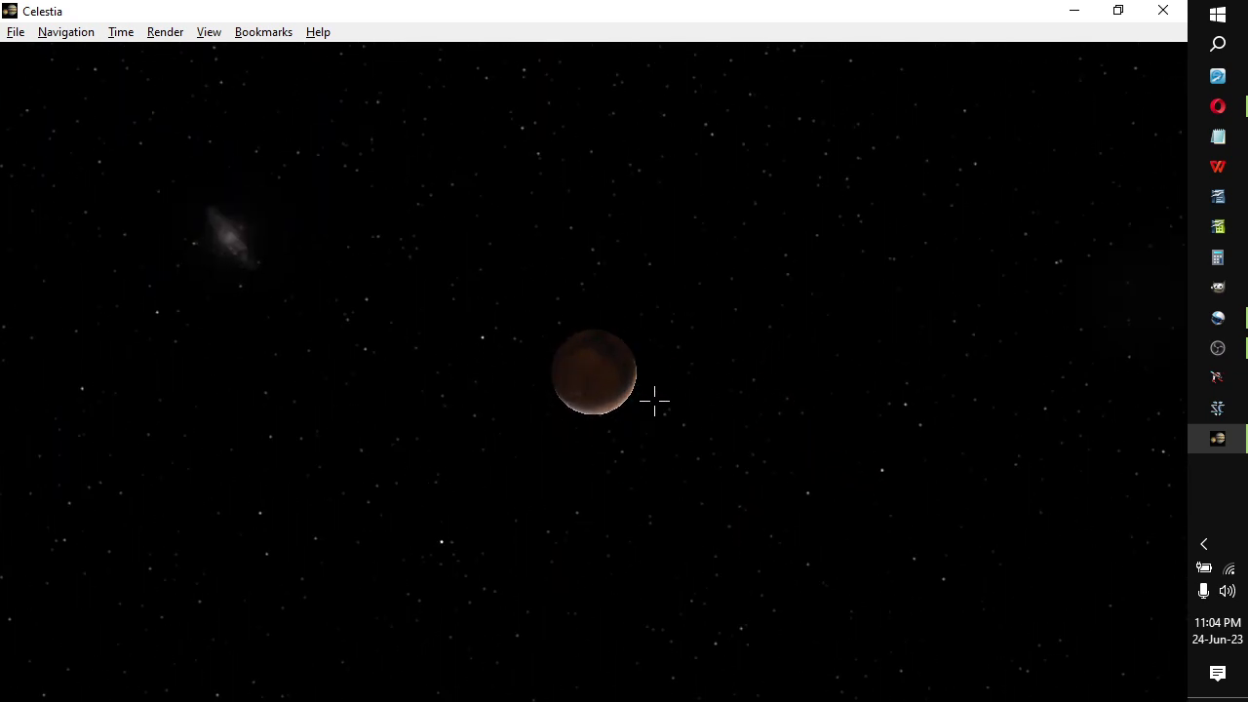
key("shift+Left")
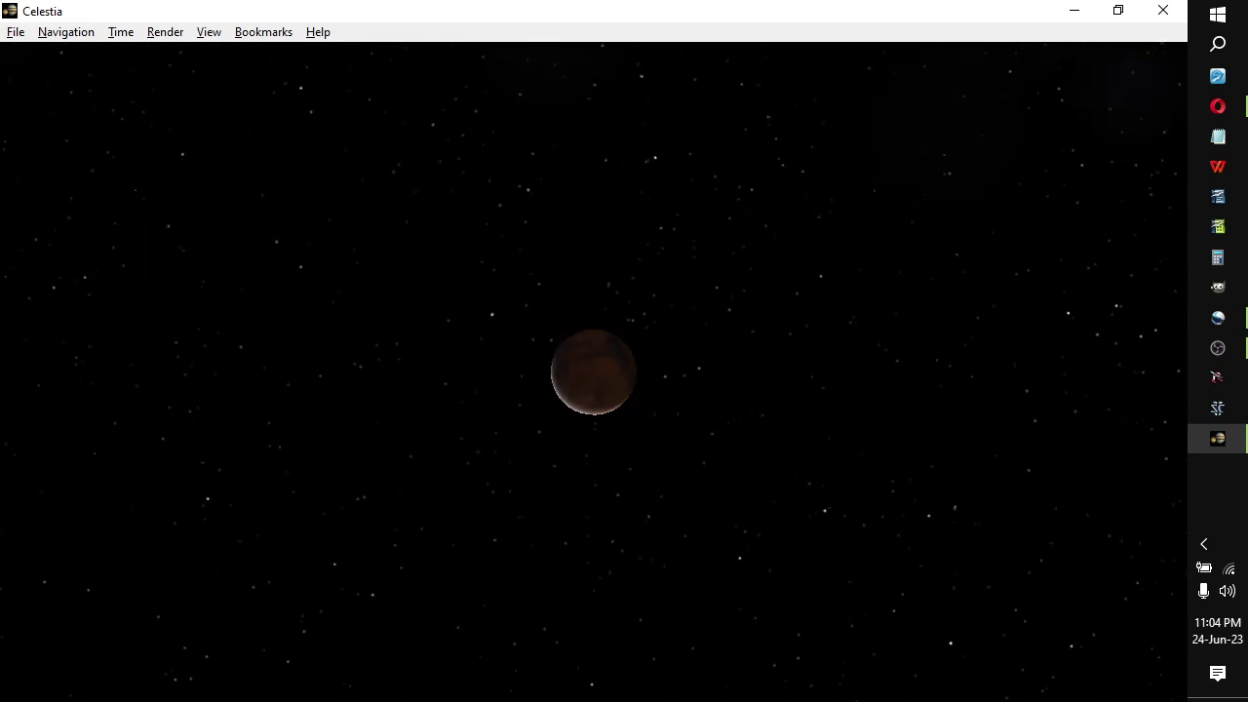
key("shift+Right")
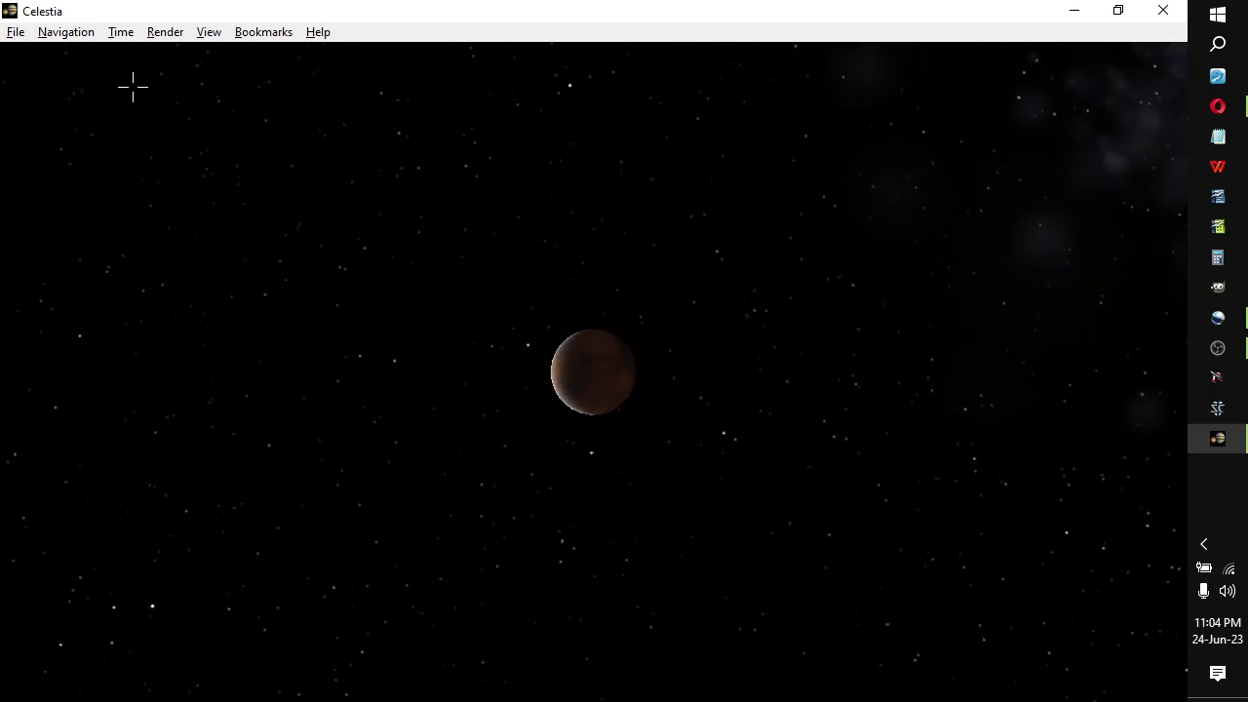
left_click(54, 32)
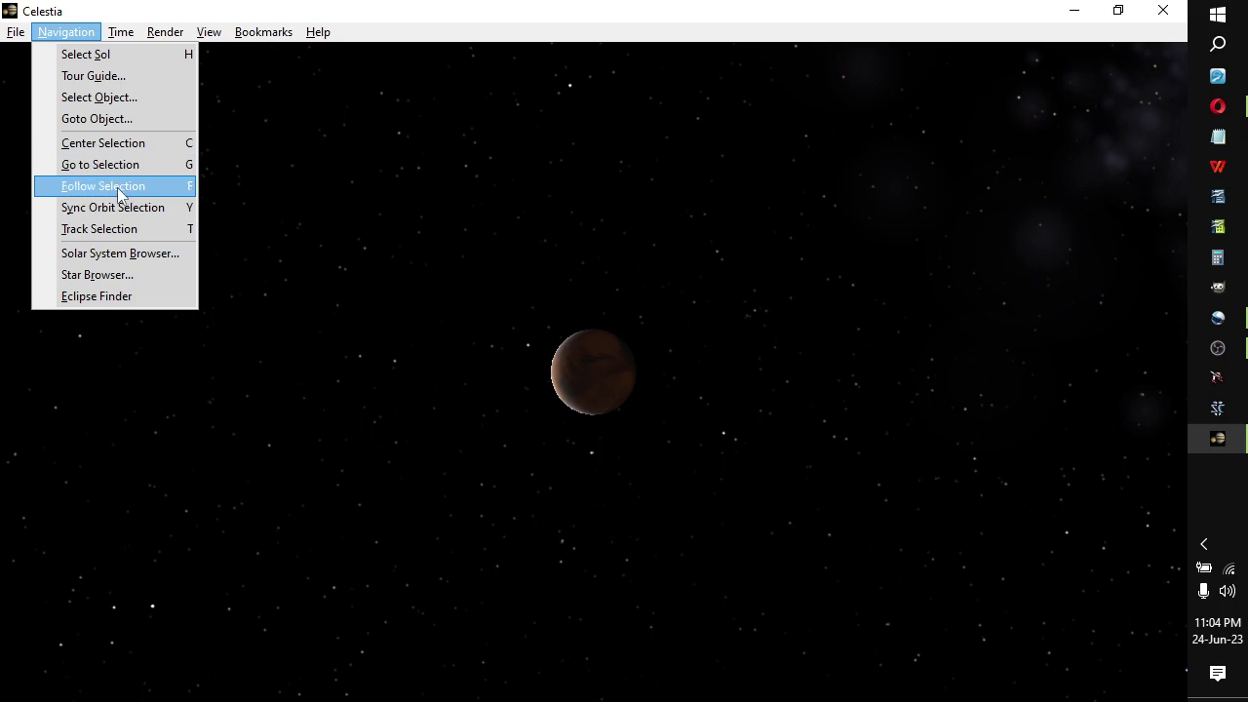
left_click(130, 121)
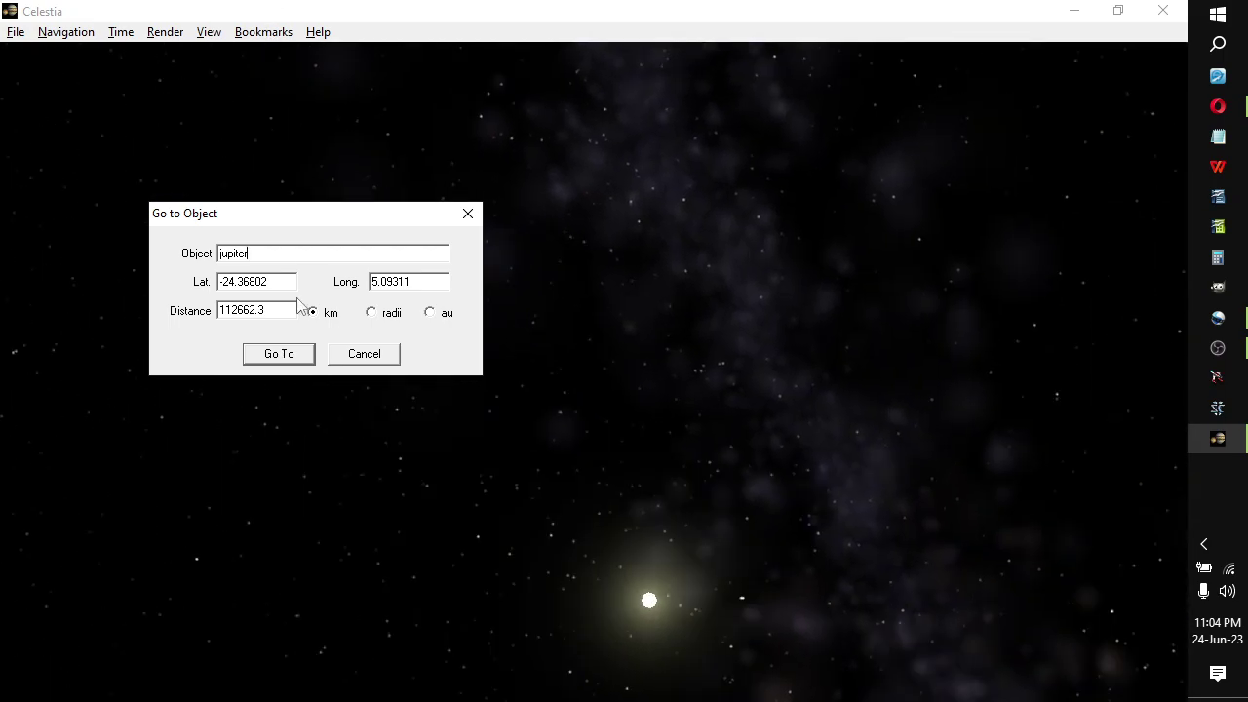
Fly the camera to Jupiter and orbit around it.
left_click(288, 356)
left_click(468, 213)
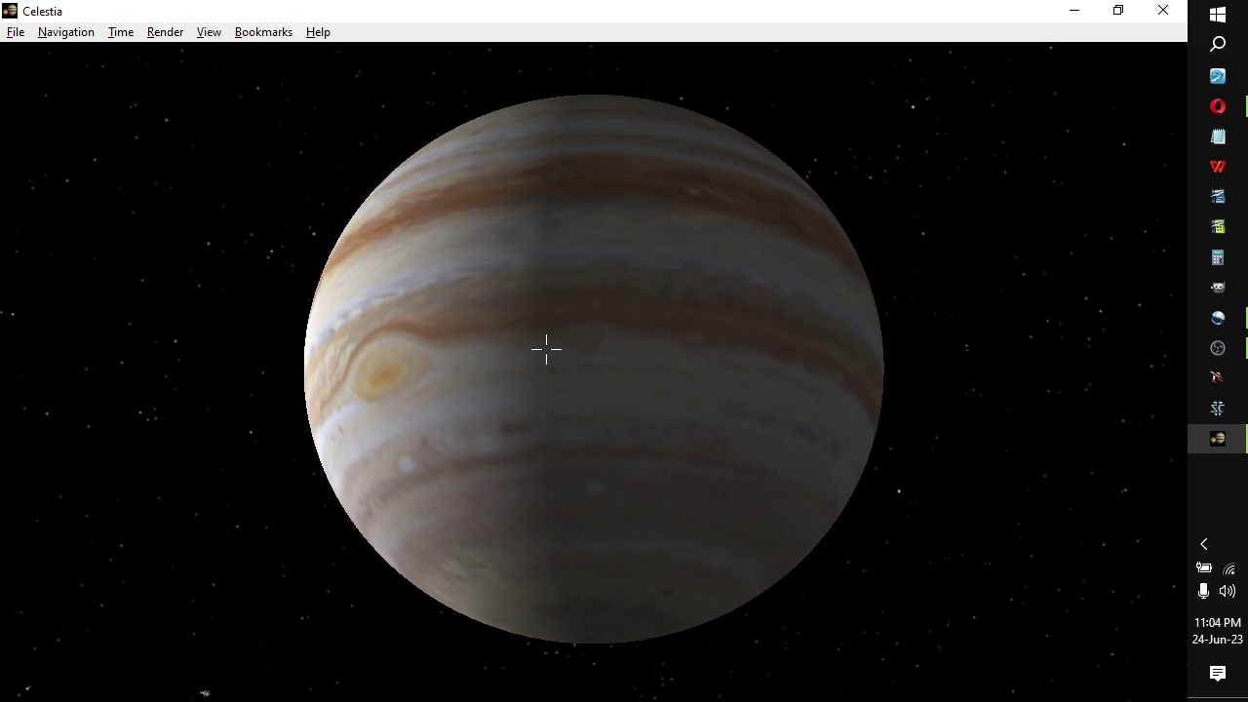
scroll(546, 348, "down", 5)
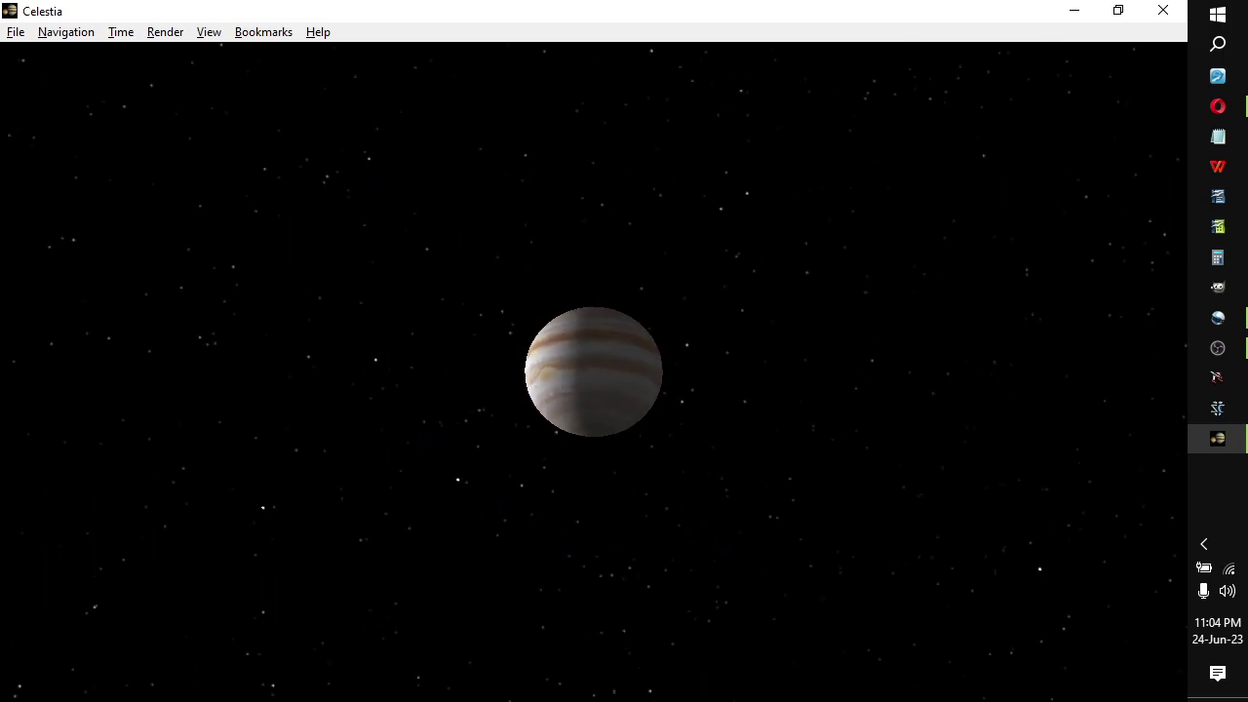
left_click_drag(546, 348, 5, 348)
left_click_drag(202, 304, 3, 358)
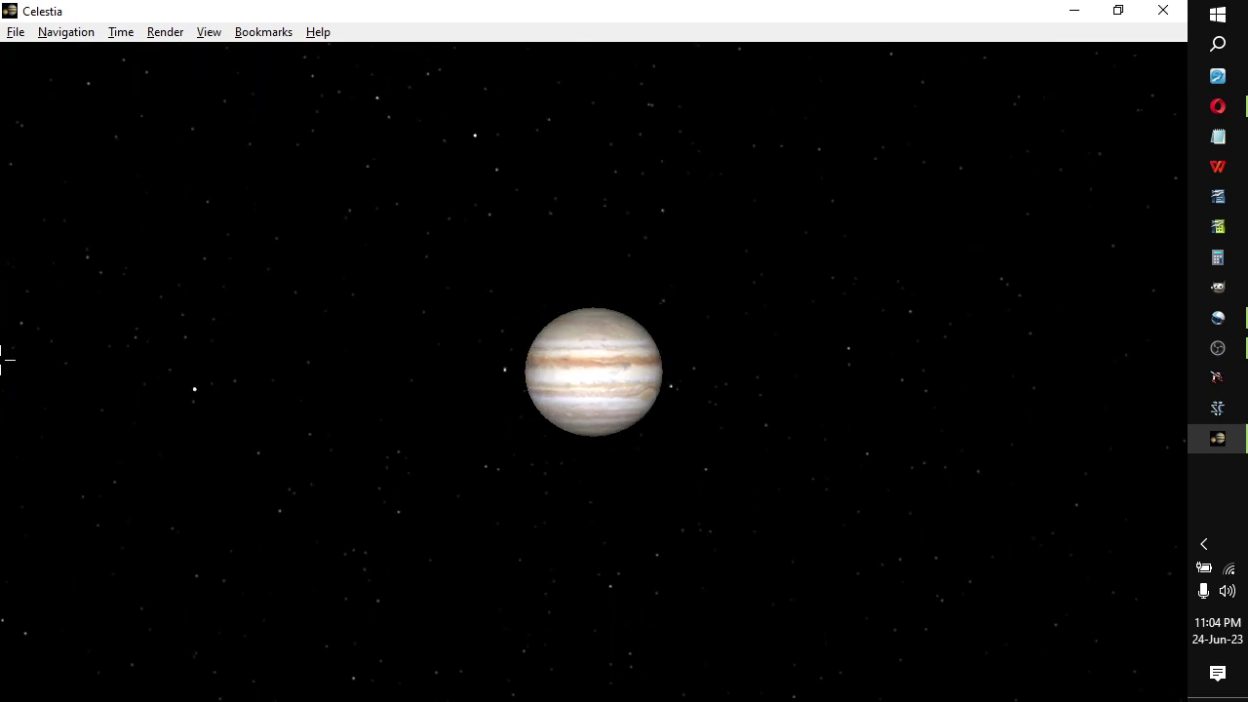
Go to the moon Io, rotate it to reveal more surface features, then close Celestia.
right_click(194, 390)
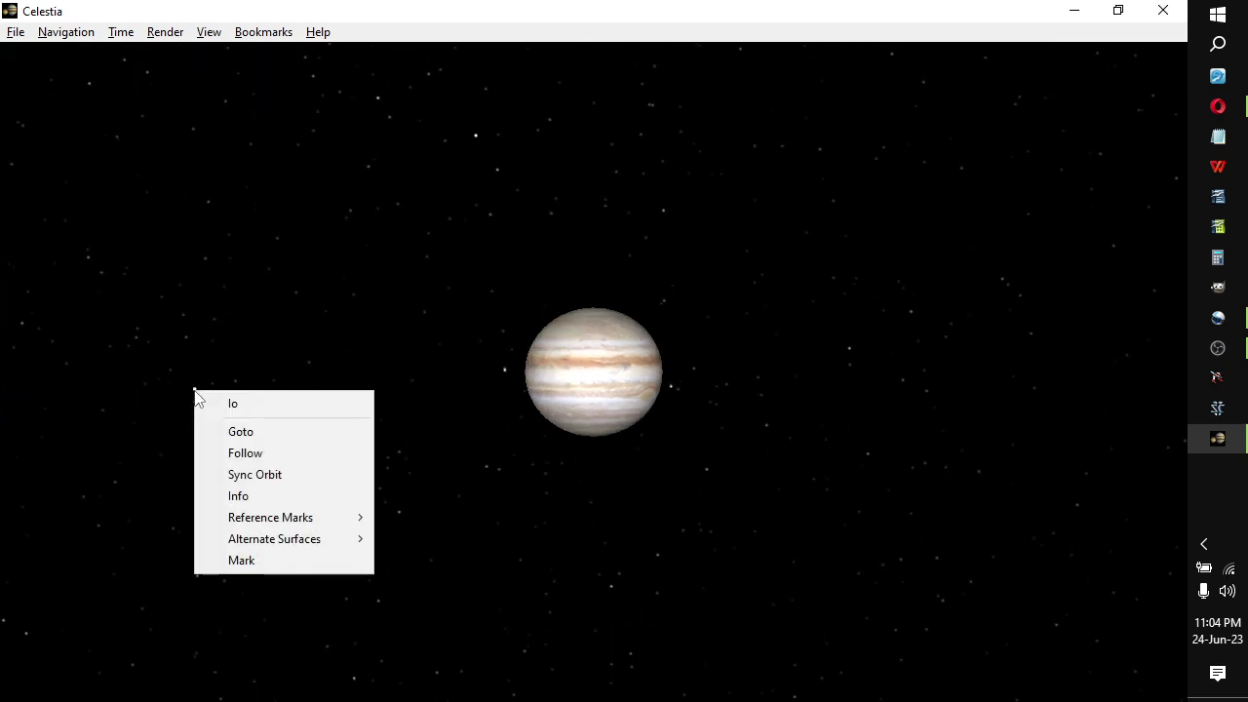
left_click(240, 432)
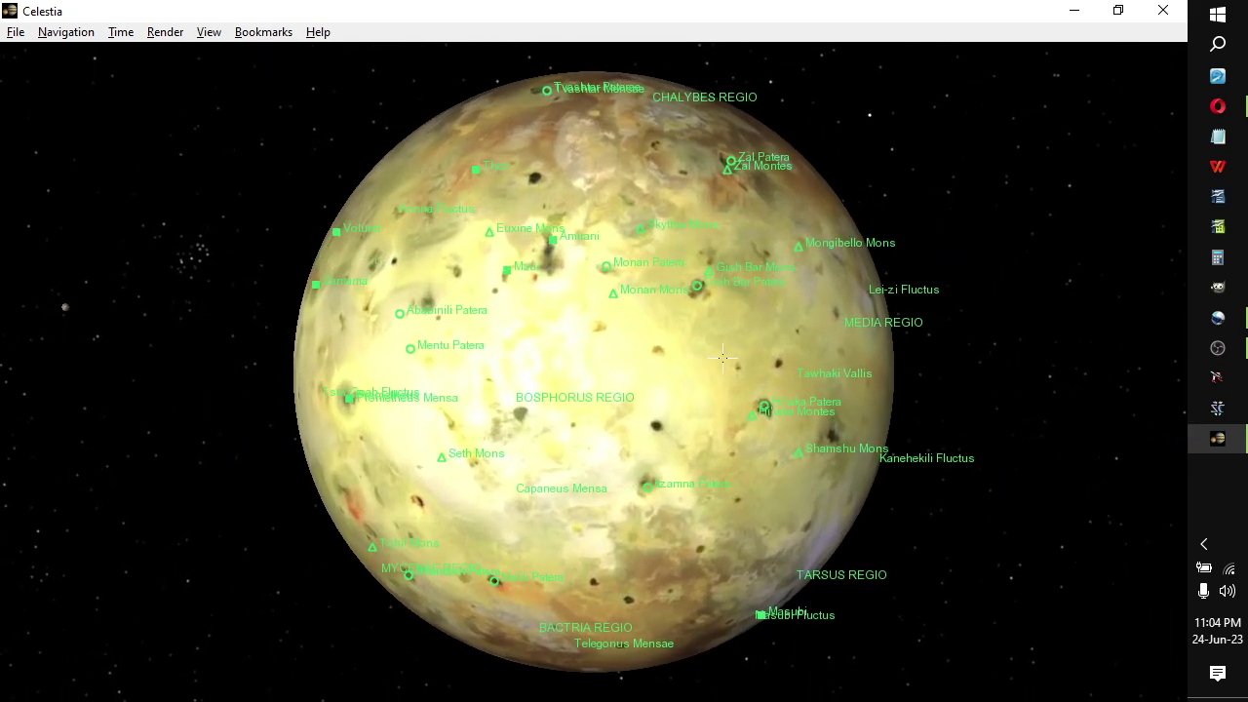
scroll(975, 292, "down", 3)
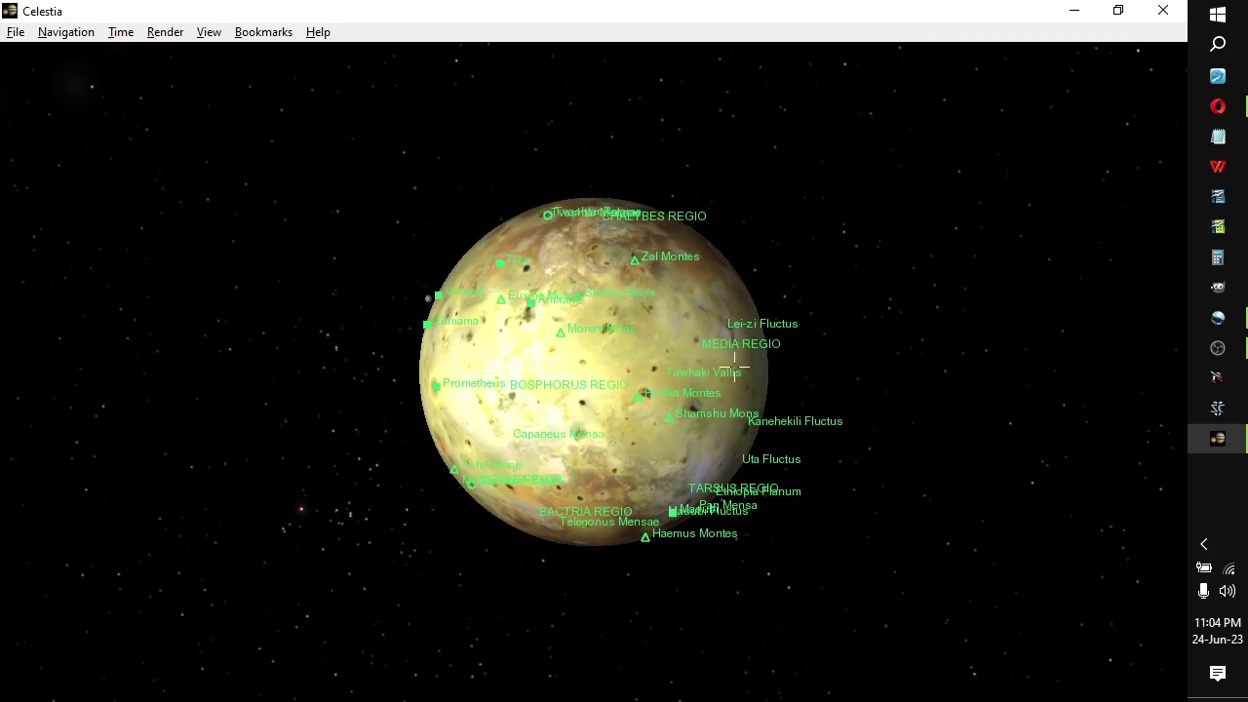
left_click_drag(736, 367, 890, 289)
left_click_drag(815, 339, 930, 348)
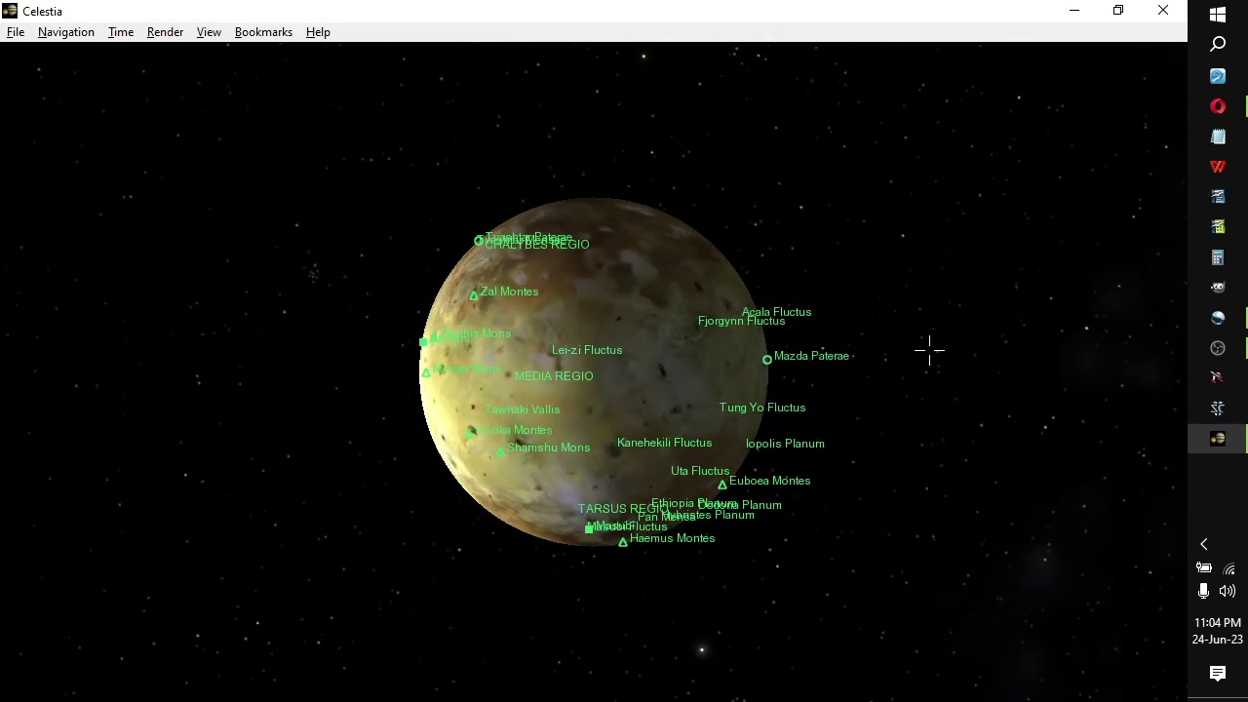
left_click(1169, 12)
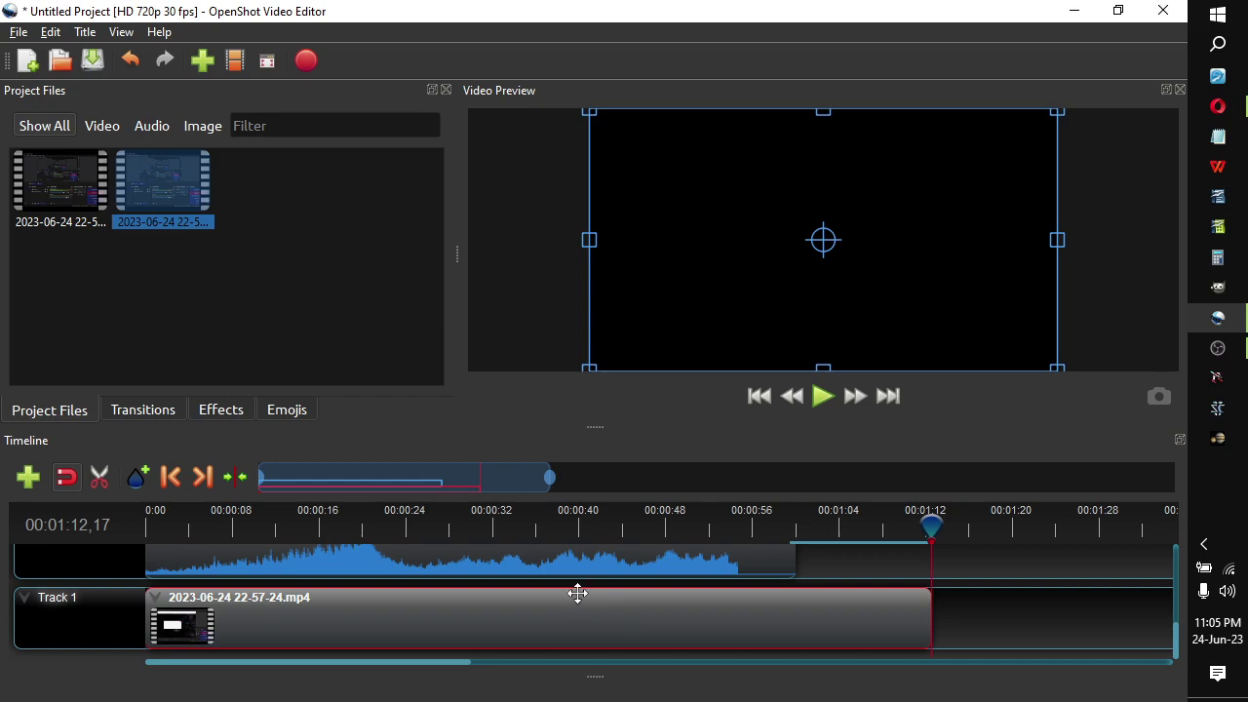
Move the audio clip later so it ends with the video, then play from about 01:08.
left_click_drag(453, 558, 573, 576)
left_click_drag(930, 524, 890, 527)
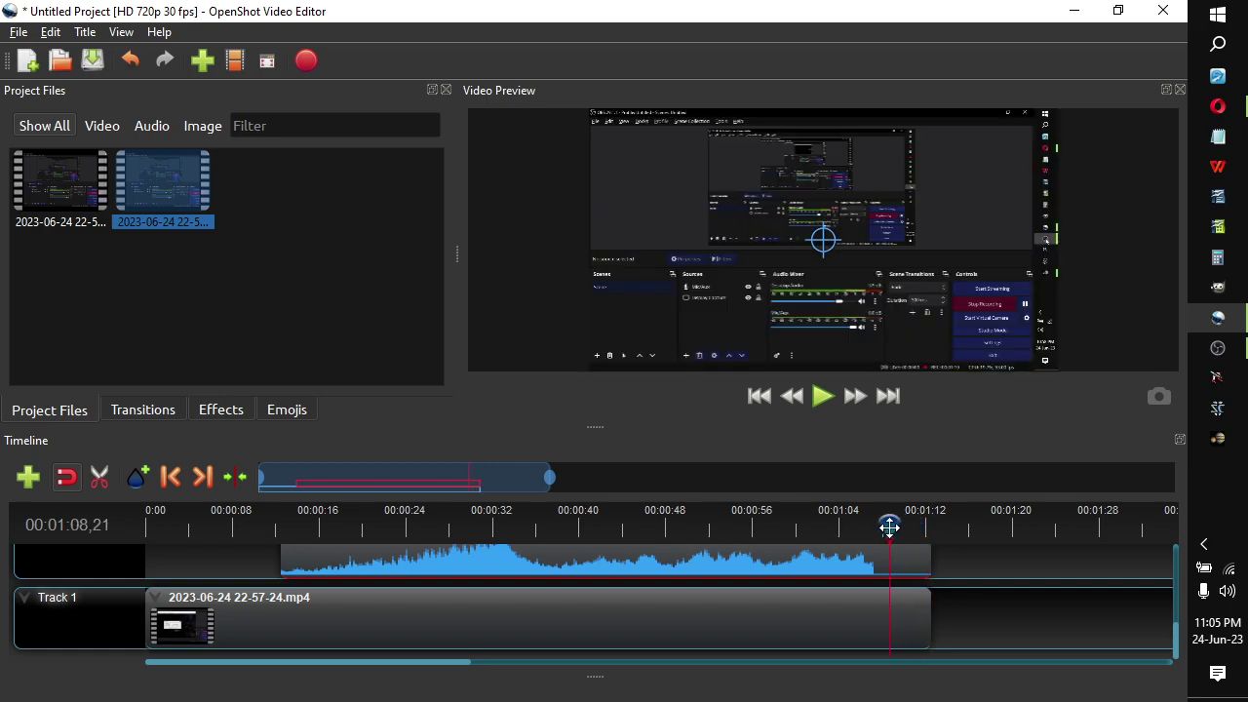
left_click(822, 398)
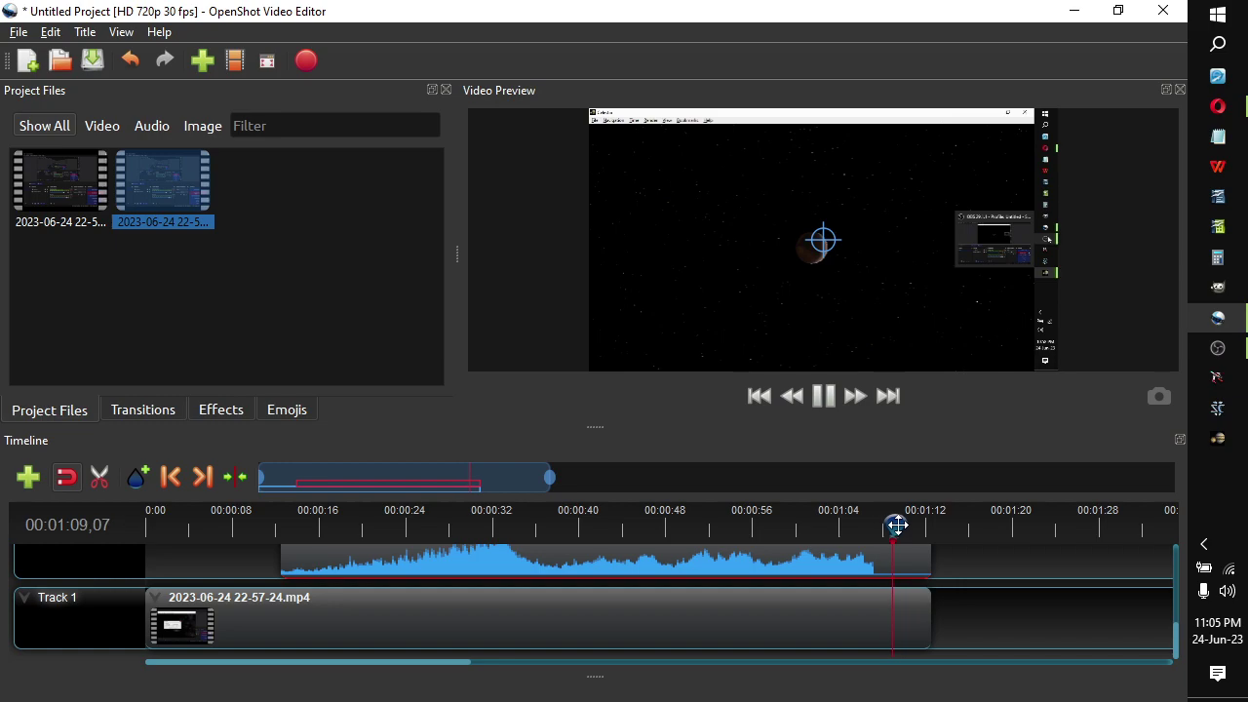
Pin the playhead at the 01:11,13 cut point by playing and frame-stepping, then enable the Razor tool.
left_click_drag(912, 525, 920, 525)
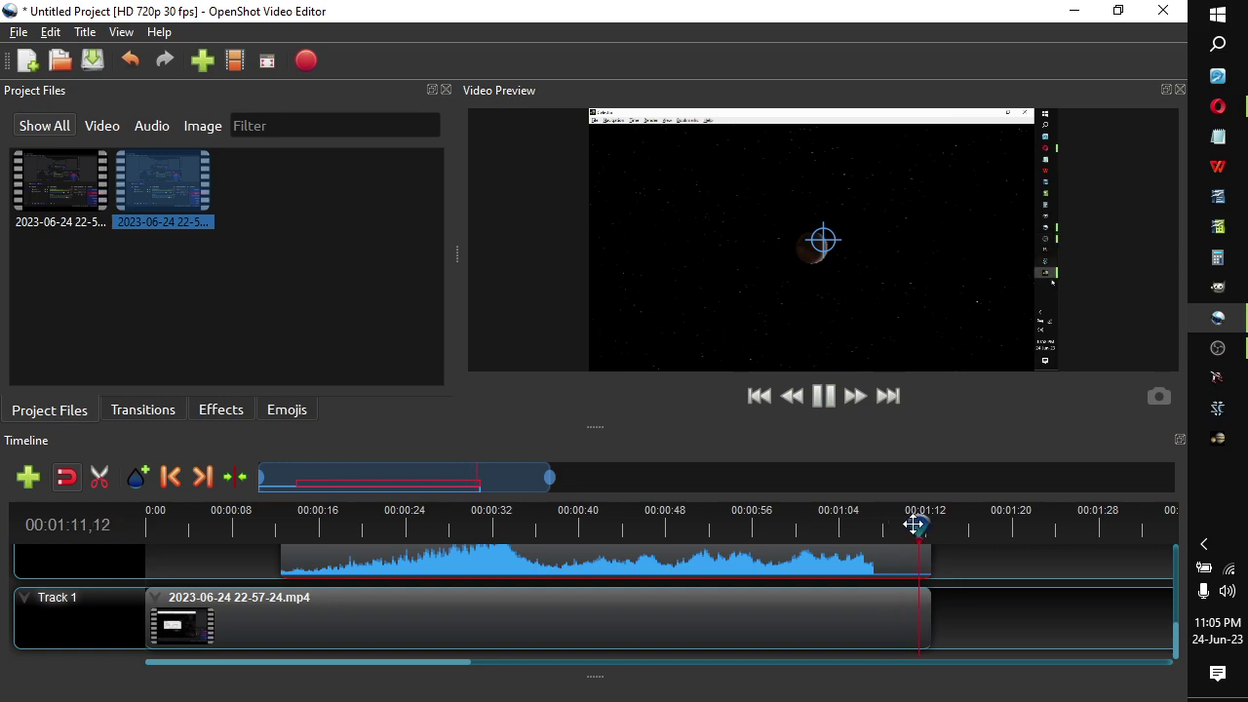
left_click(830, 401)
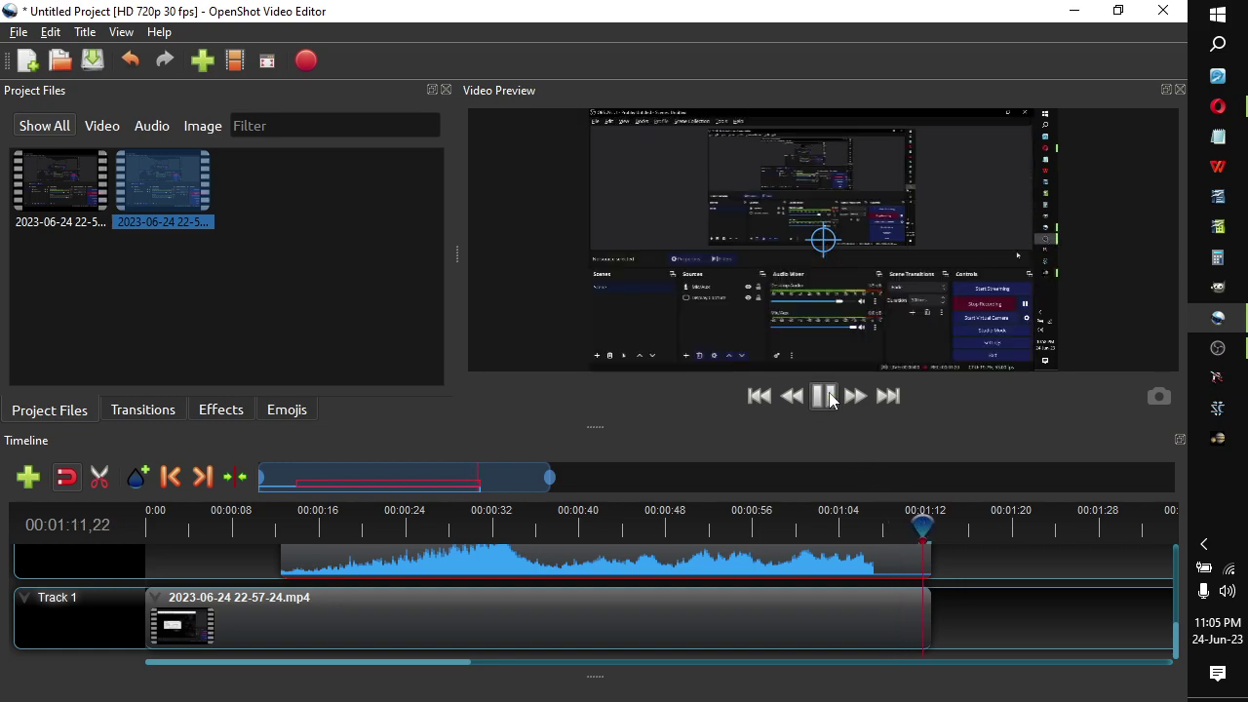
left_click(826, 398)
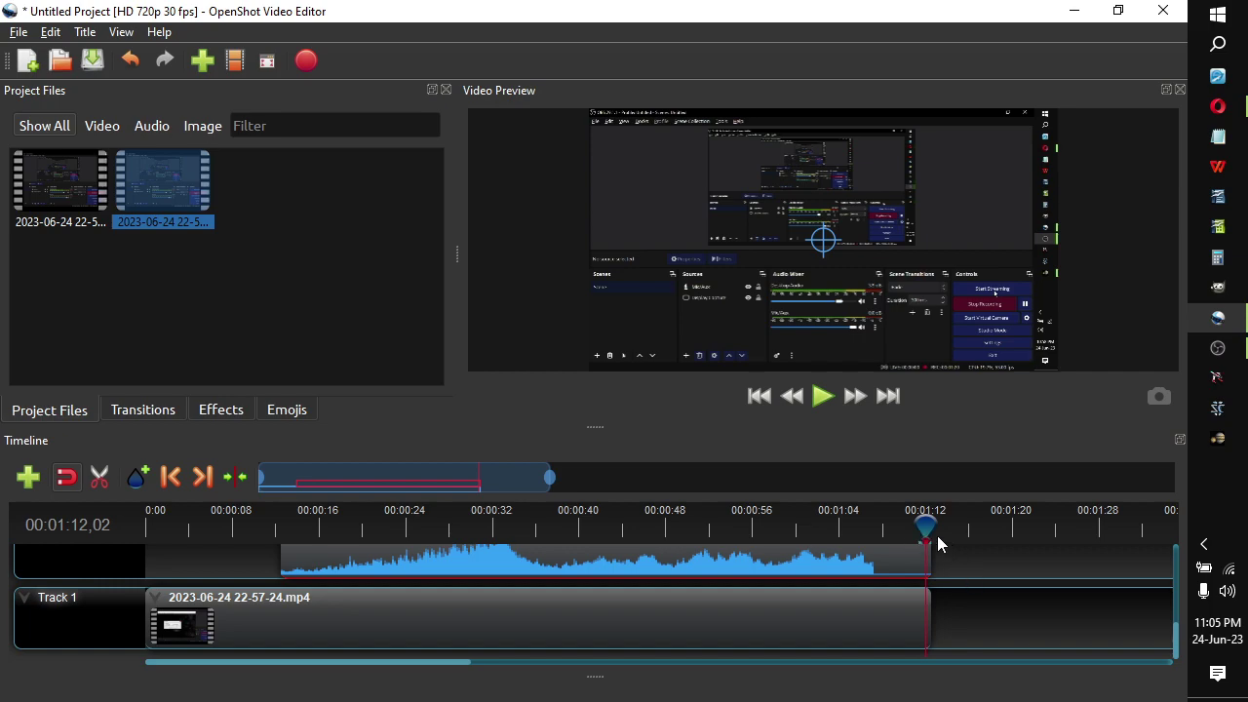
left_click_drag(924, 529, 921, 530)
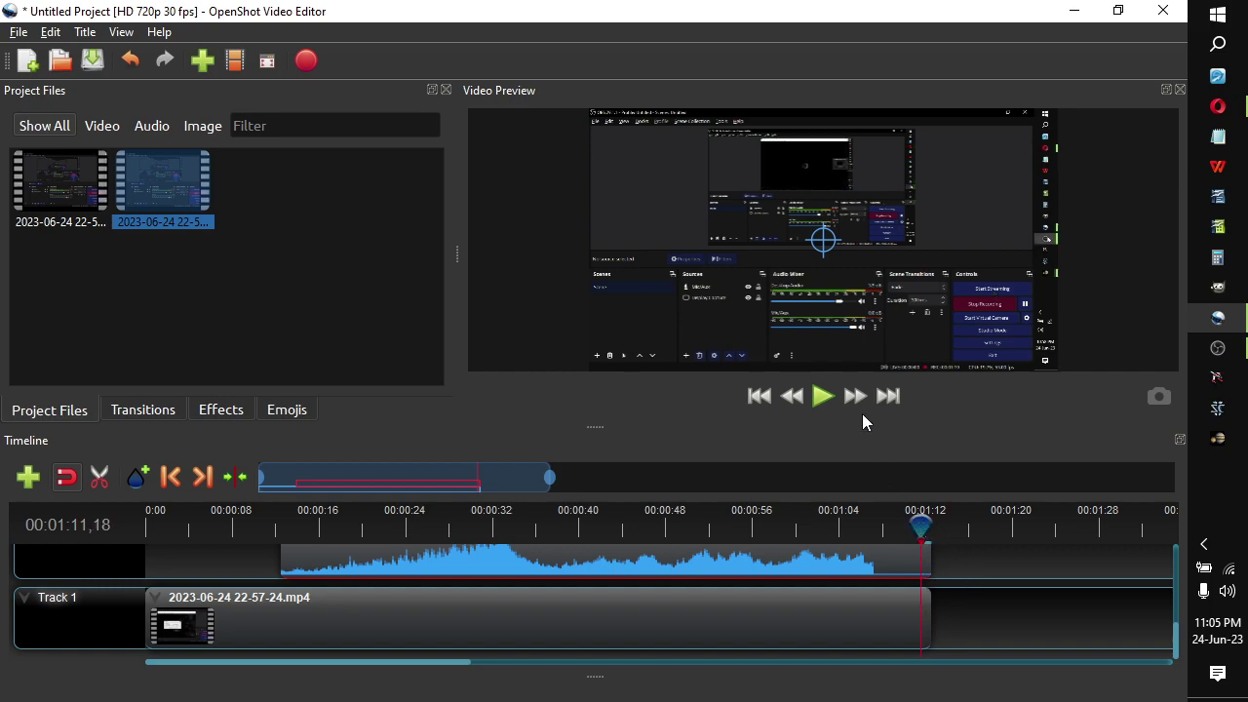
key("Left")
key("Left")
key("Left")
key("Left")
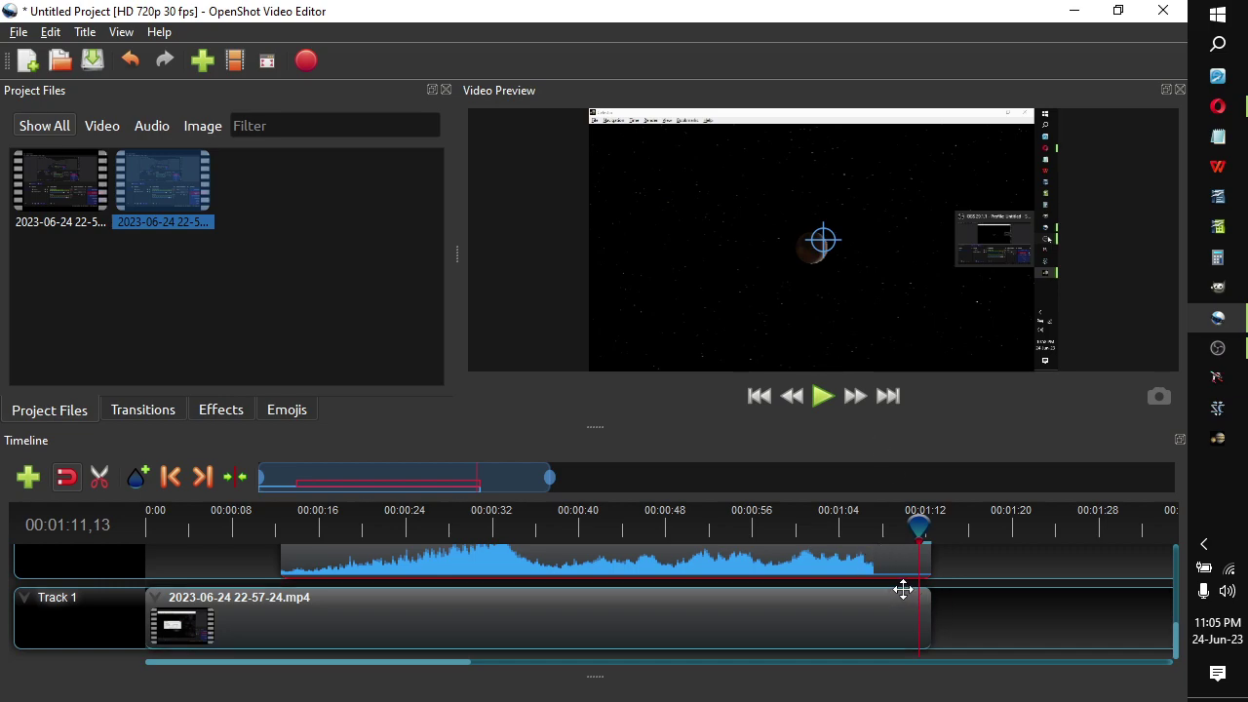
left_click(108, 482)
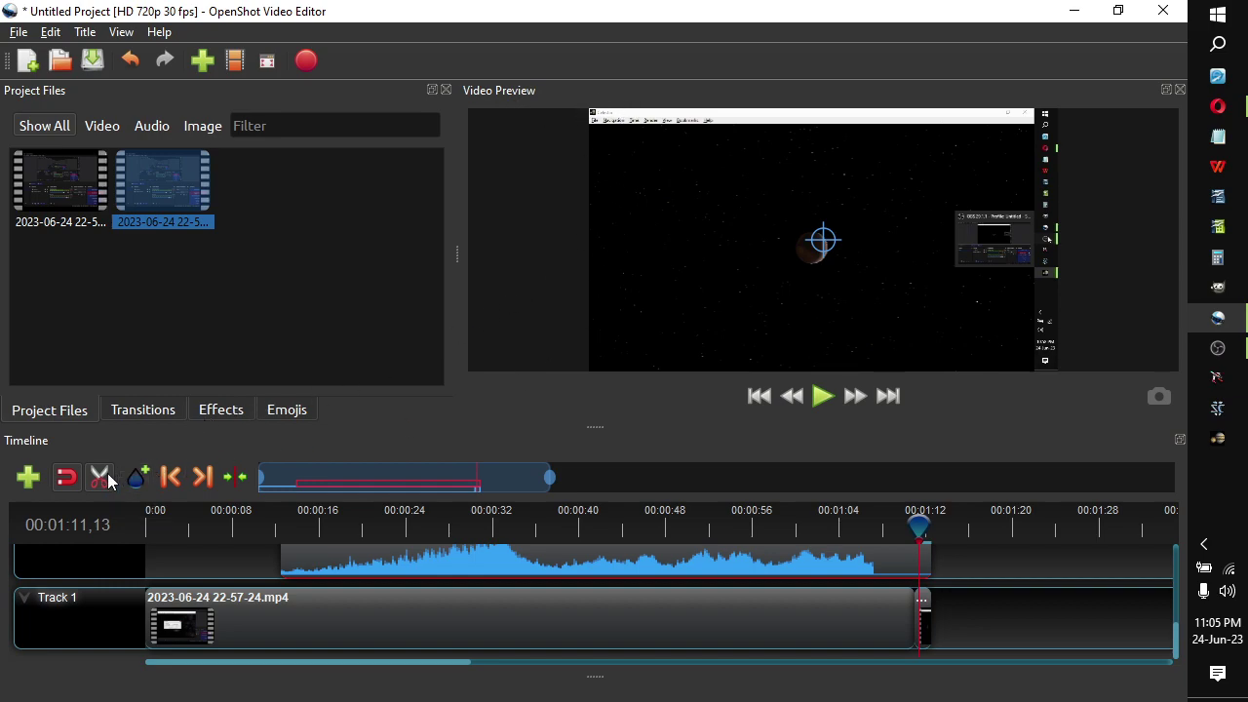
Remove the short tail piece of the video and shift the audio clip onto Track 4.
left_click(925, 608)
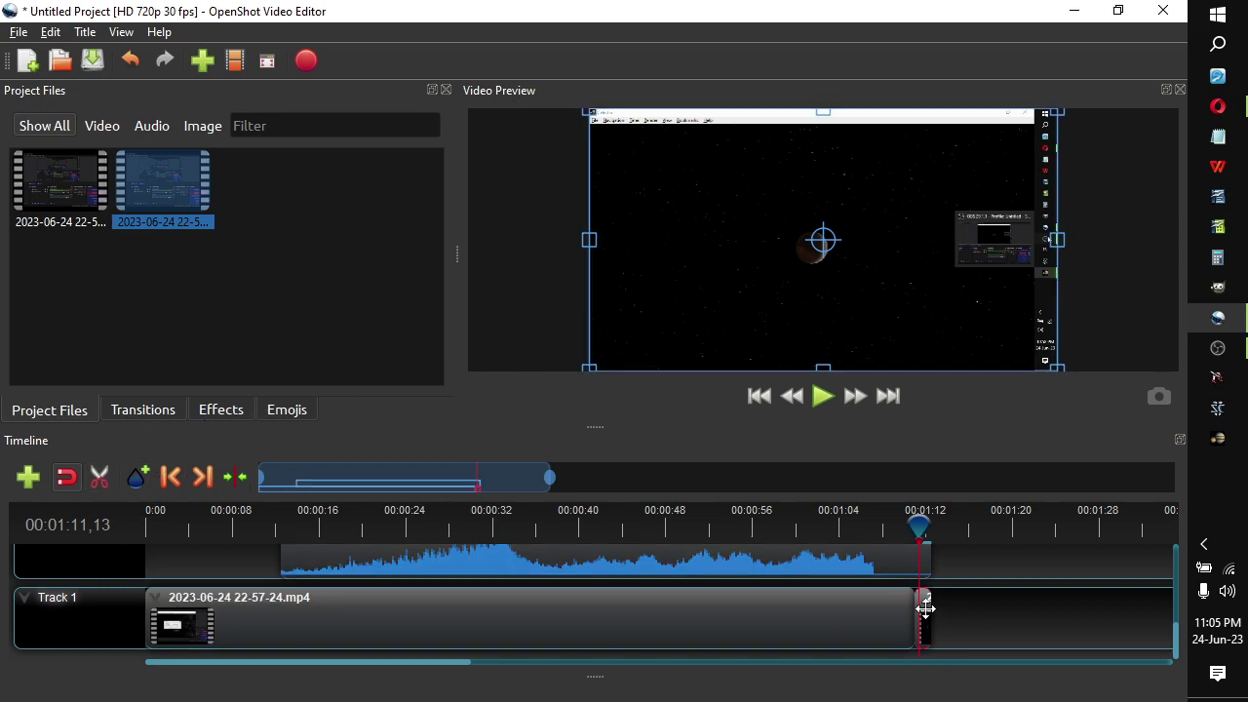
left_click_drag(925, 608, 926, 608)
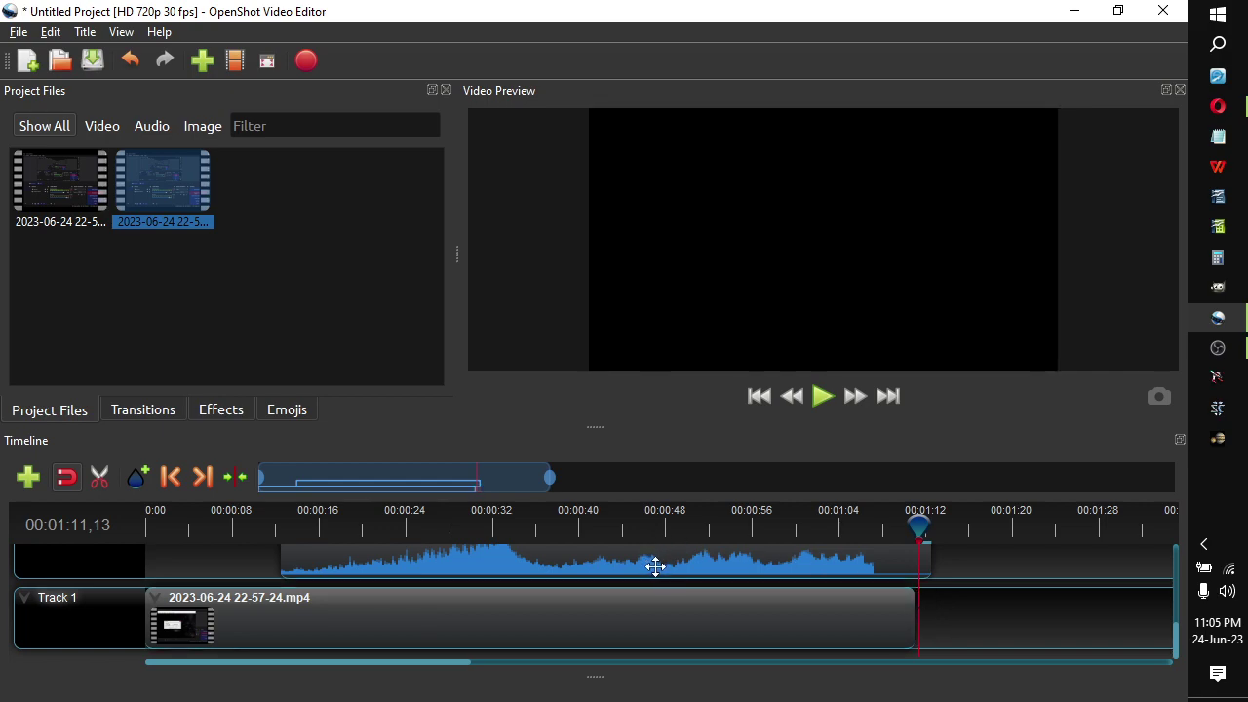
left_click_drag(655, 567, 708, 669)
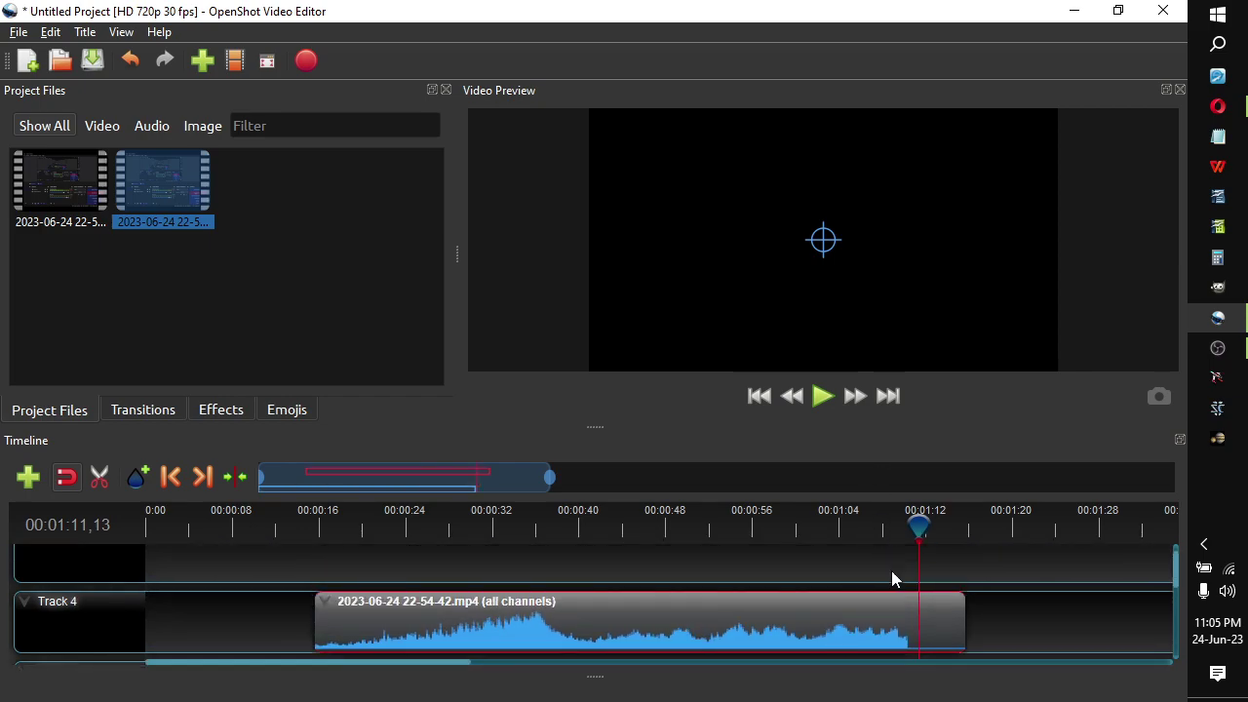
Move the playhead back to 00:01:10,04.
scroll(1052, 582, "down", 3)
scroll(998, 586, "up", 2)
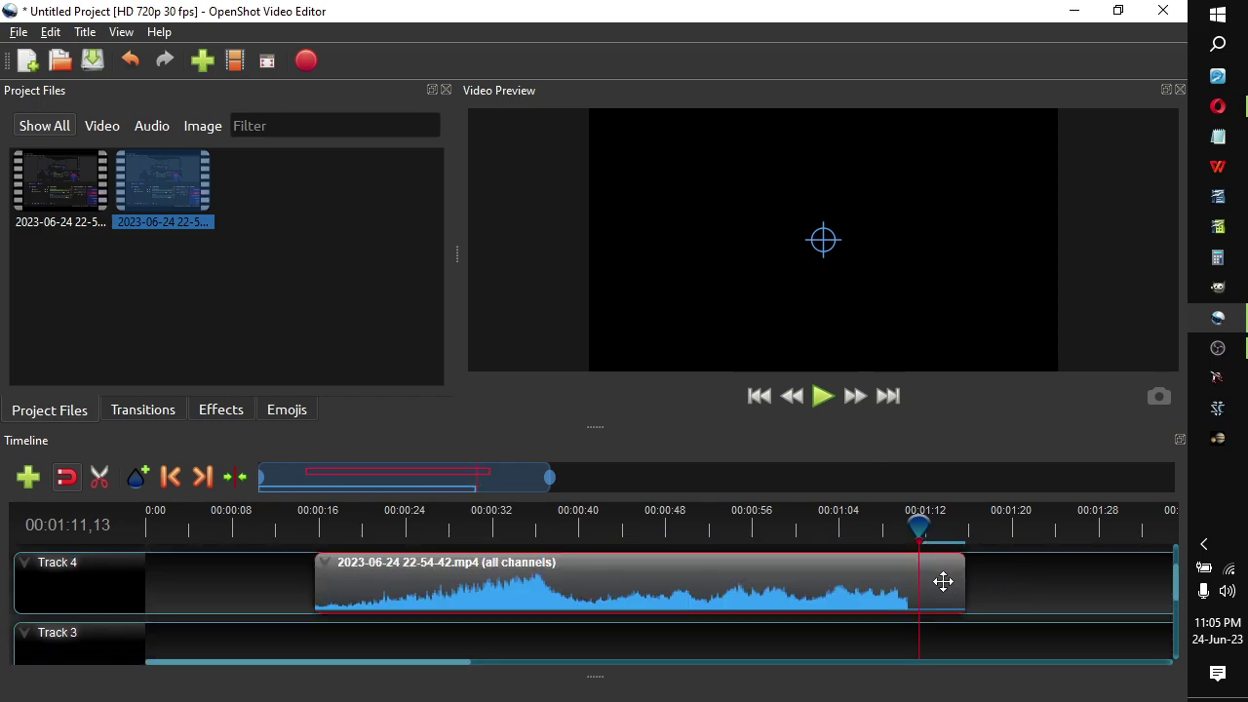
left_click_drag(918, 526, 906, 527)
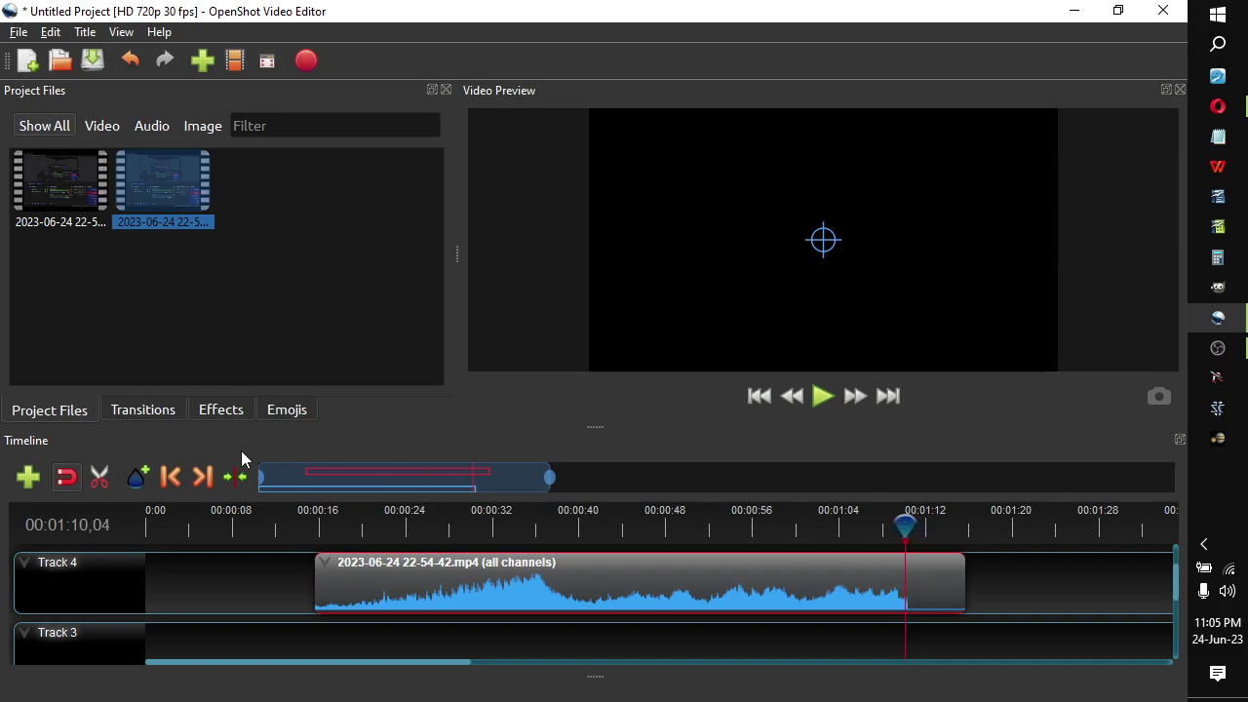
Razor-split the Track 4 audio clip at the playhead, 00:01:10,04.
left_click(100, 477)
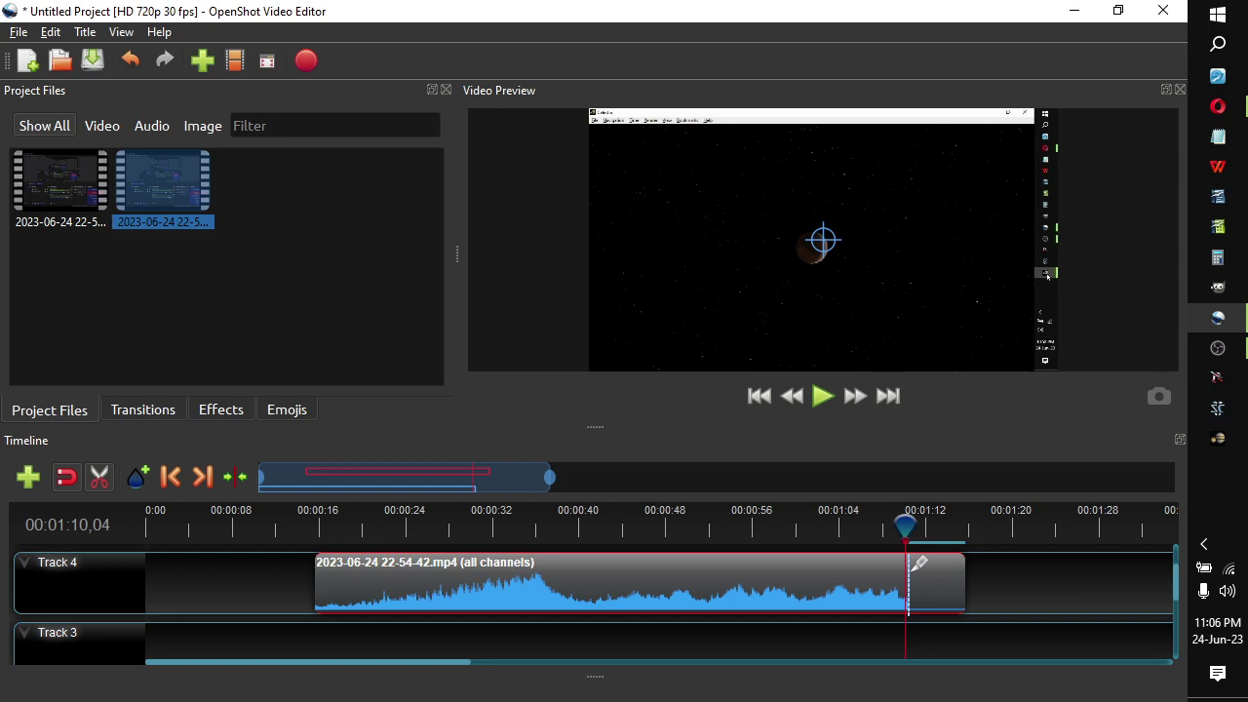
left_click(910, 575)
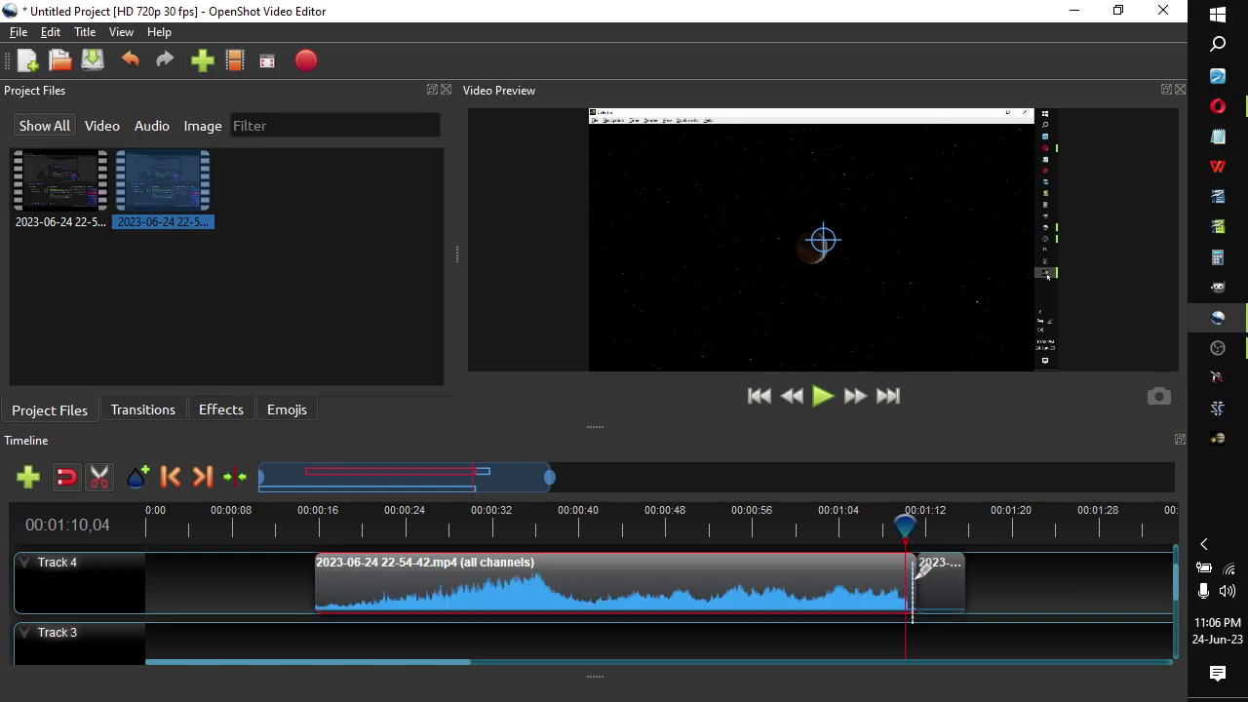
left_click(910, 575)
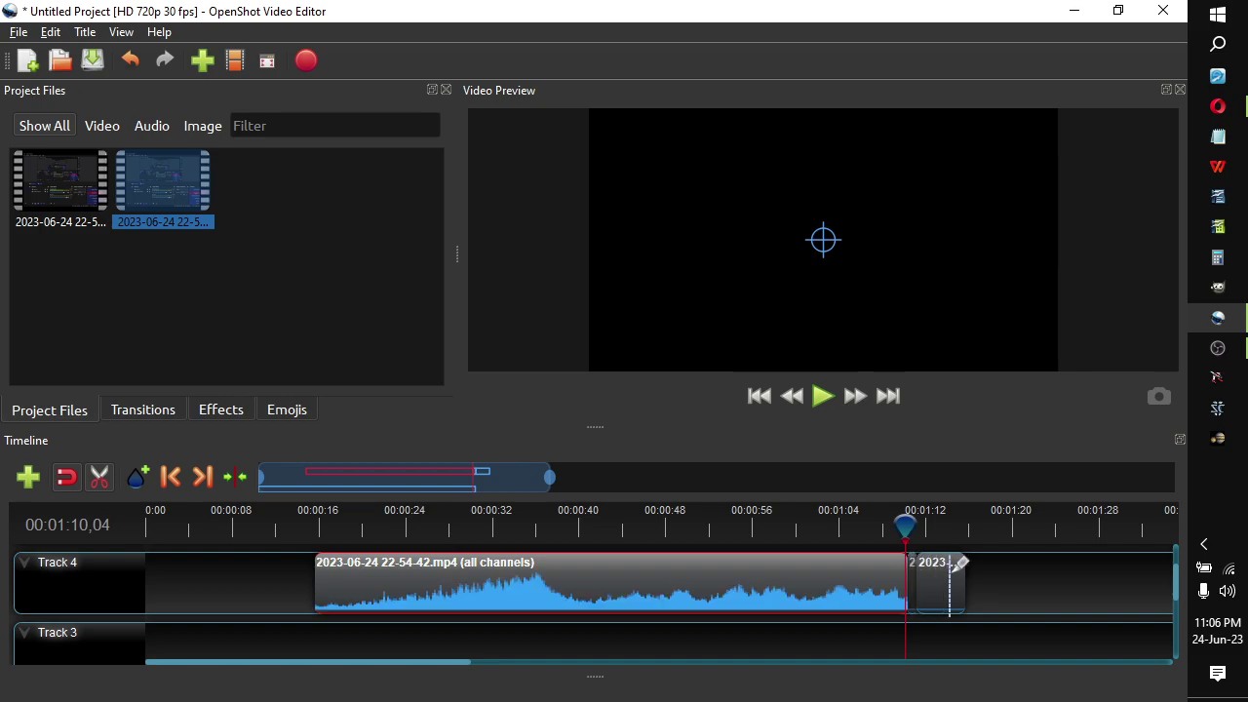
left_click(101, 477)
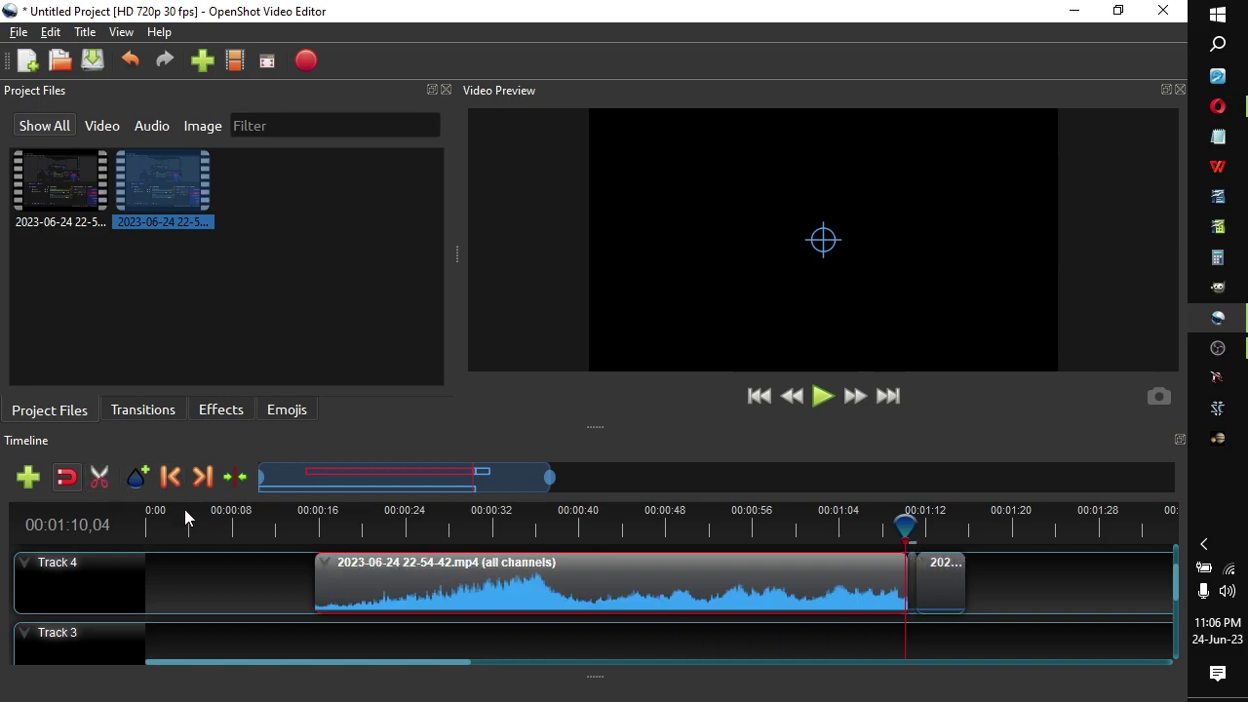
Delete the short tail piece so the audio clip ends at 00:01:10.
left_click(933, 576)
key("Delete")
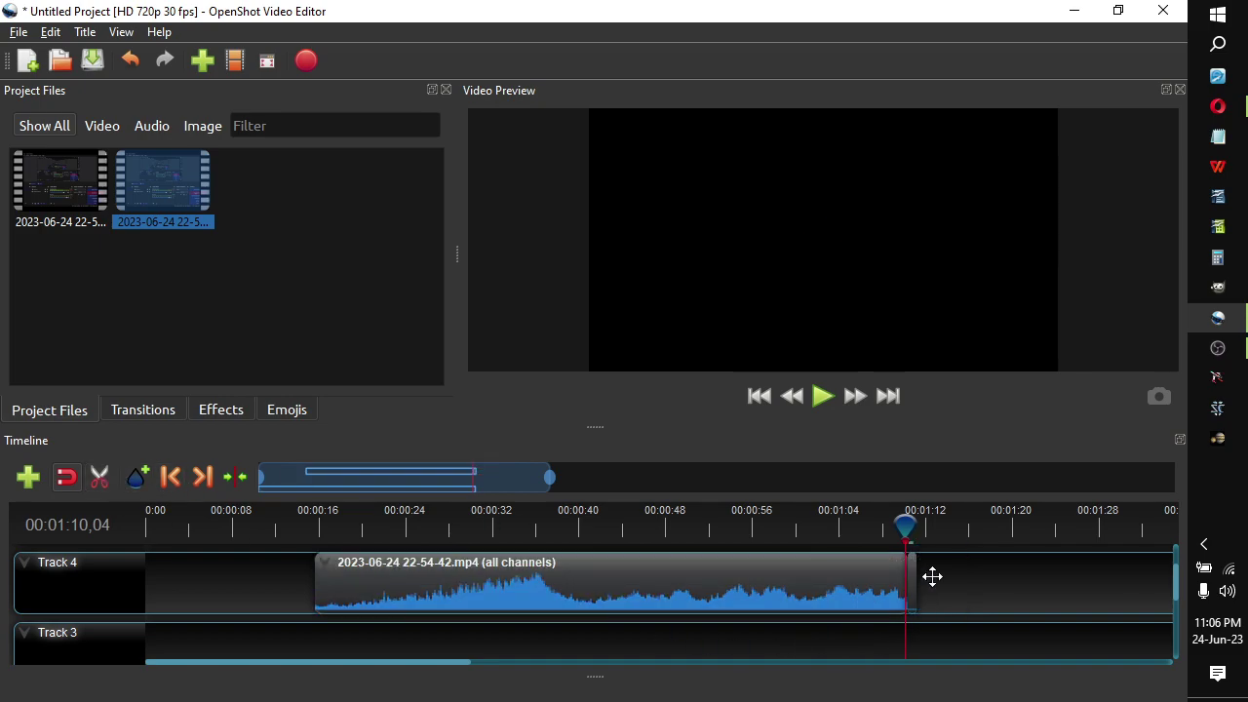
left_click(914, 579)
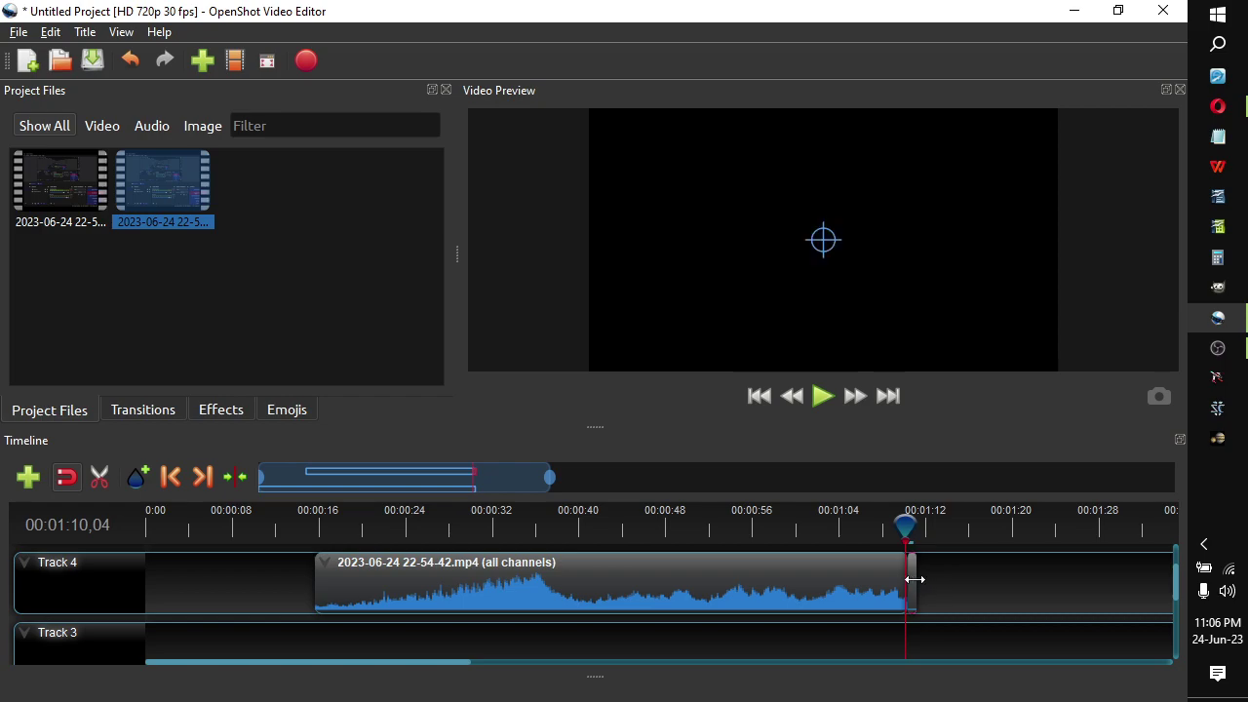
scroll(902, 581, "down", 2)
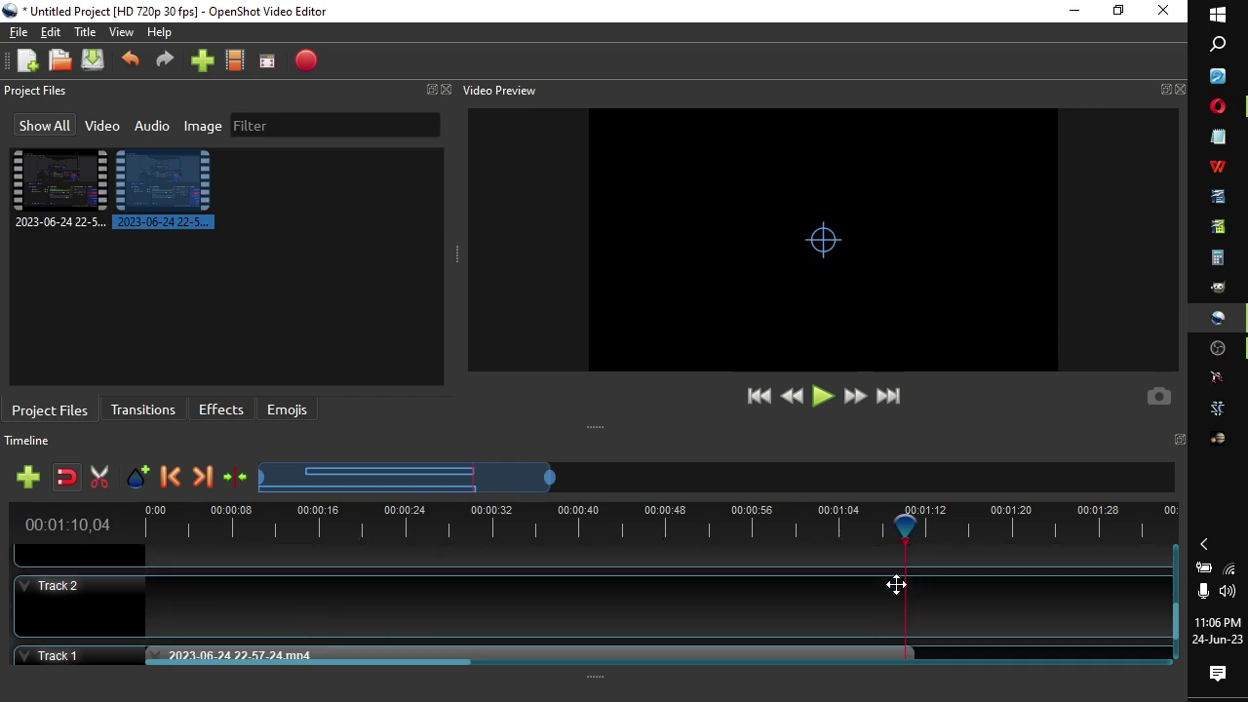
scroll(780, 572, "up", 1)
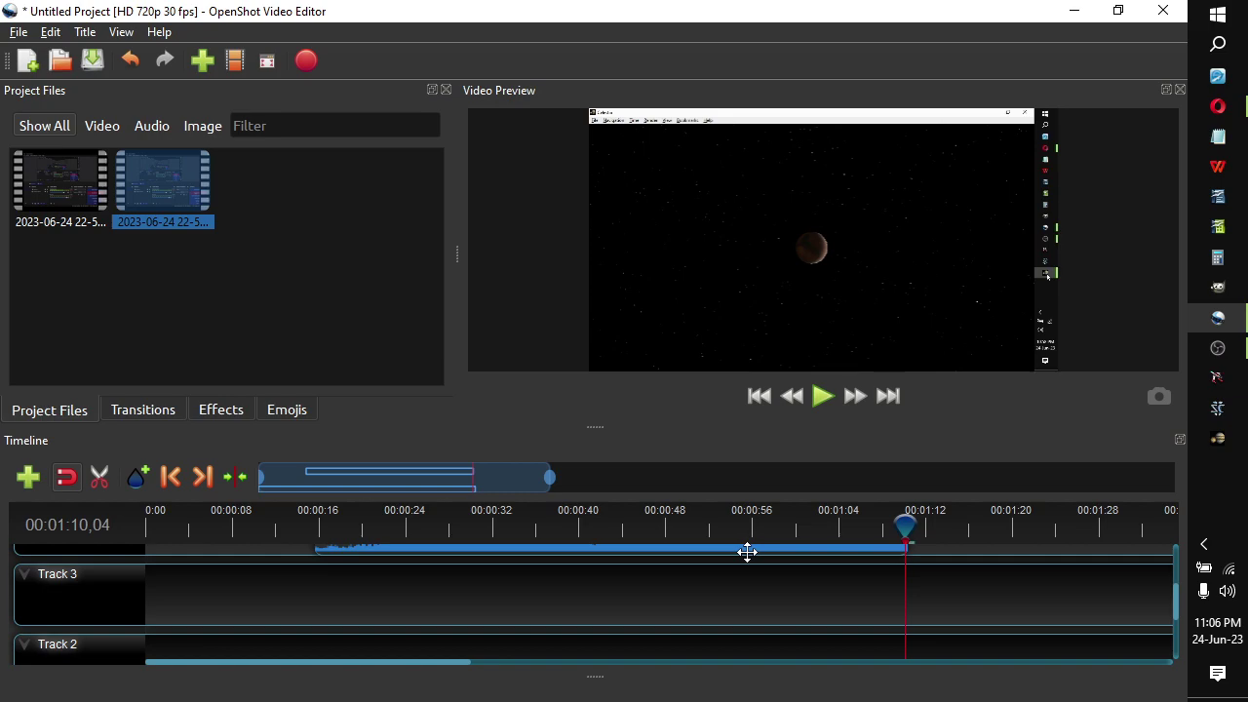
Move the audio above Track 1 and cut away the video's opening before 00:00:20.
mouse_move(747, 552)
left_mouse_down()
mouse_move(747, 669)
mouse_move(733, 571)
left_mouse_up()
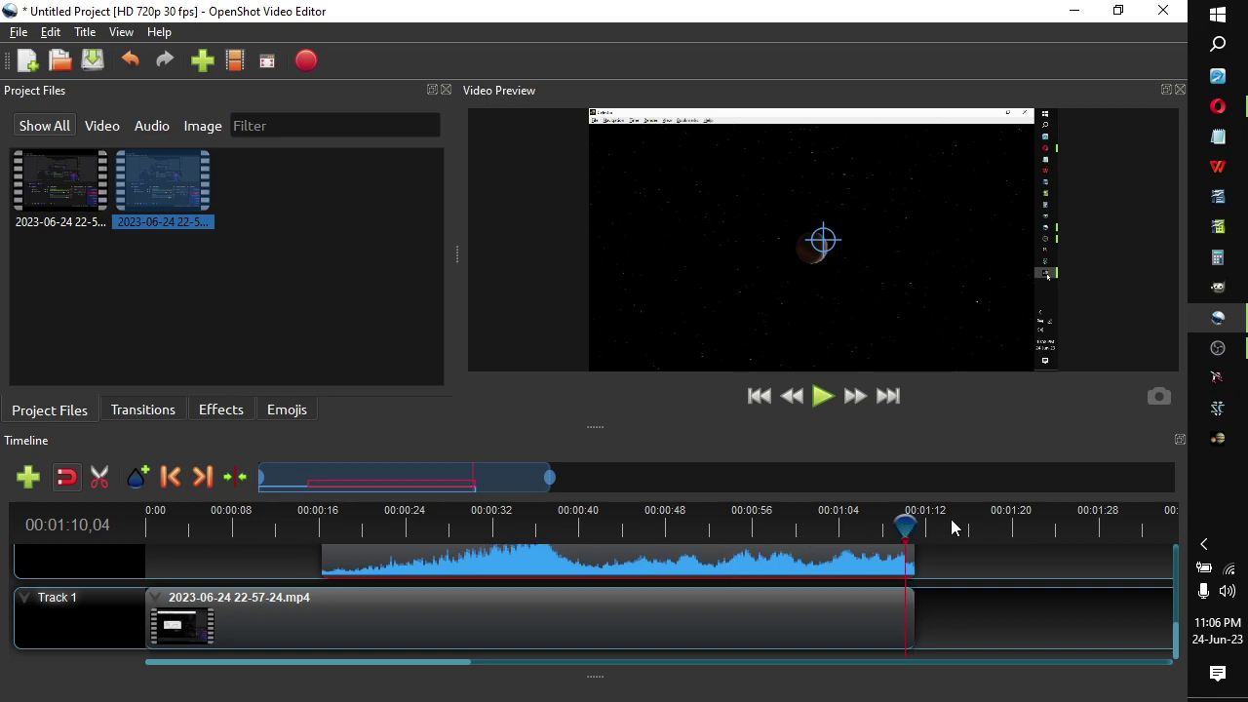
left_click(106, 480)
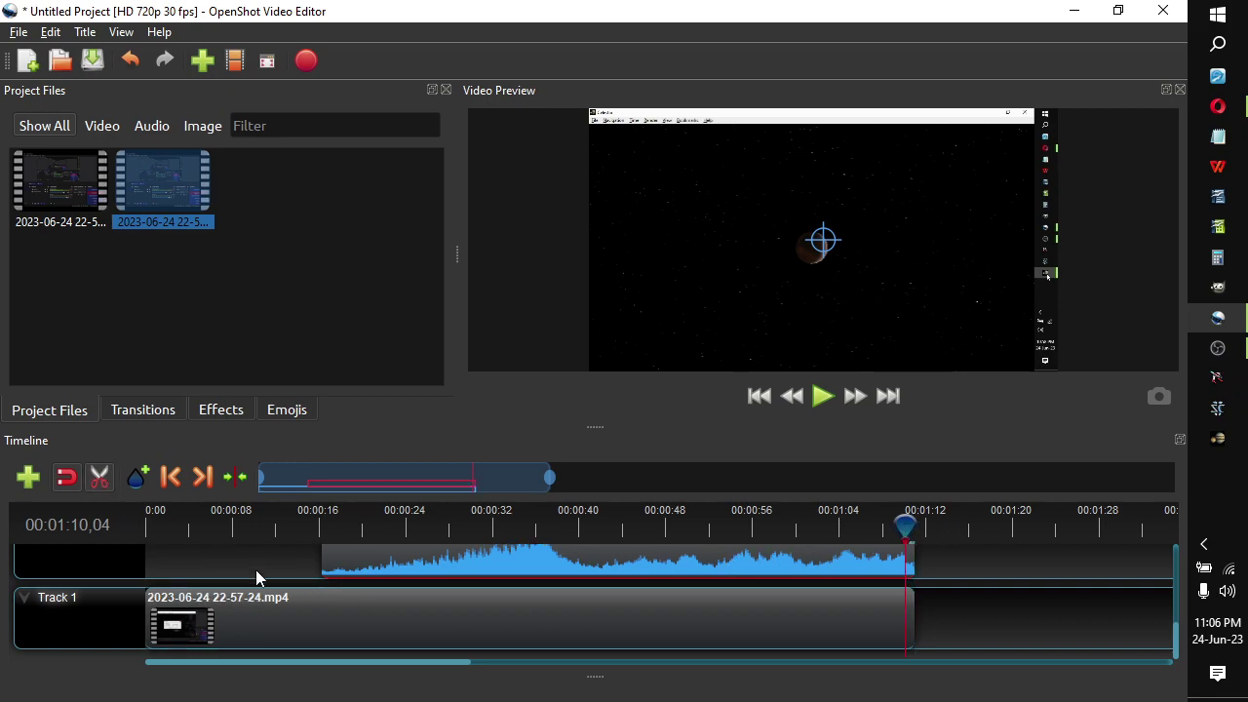
left_click(328, 601)
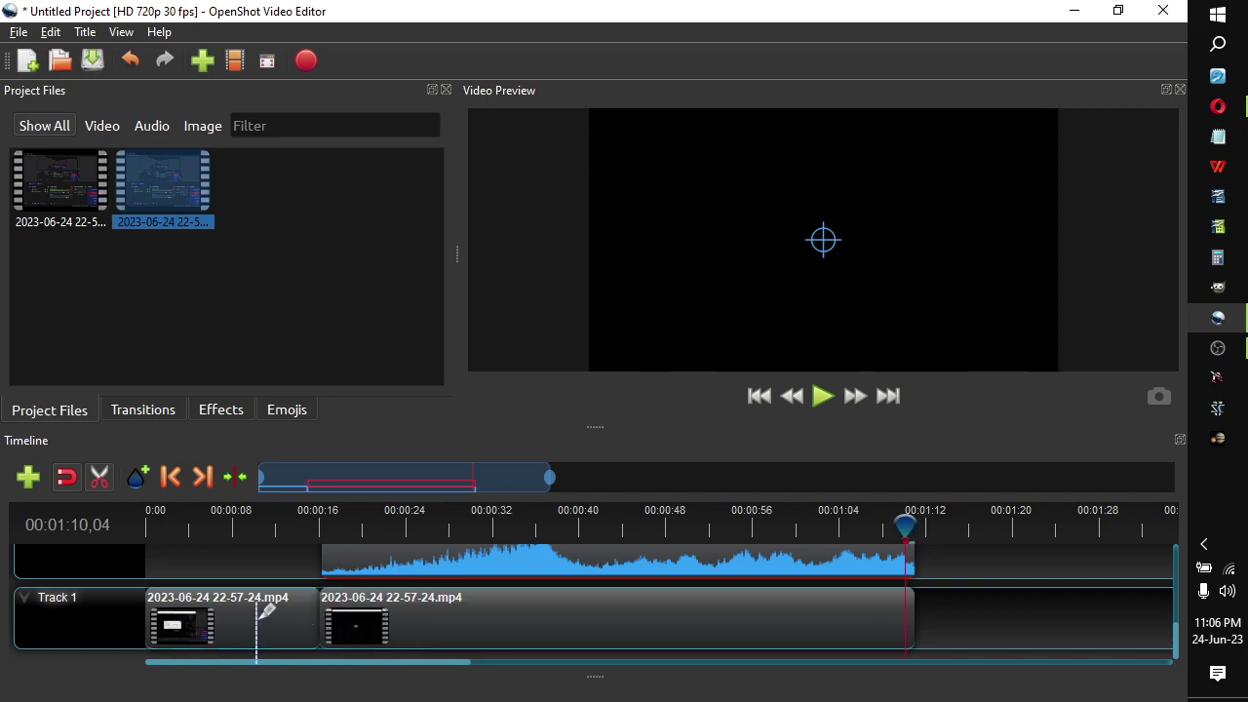
left_click(99, 480)
left_click(241, 607)
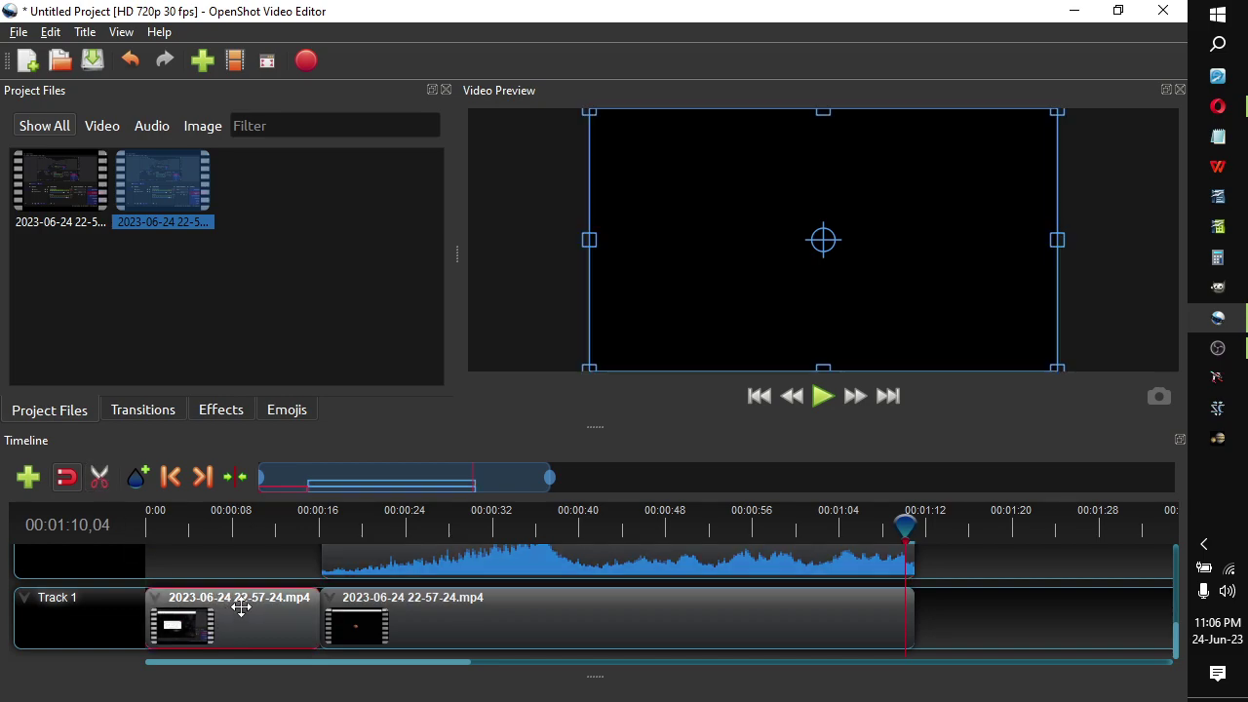
key("Delete")
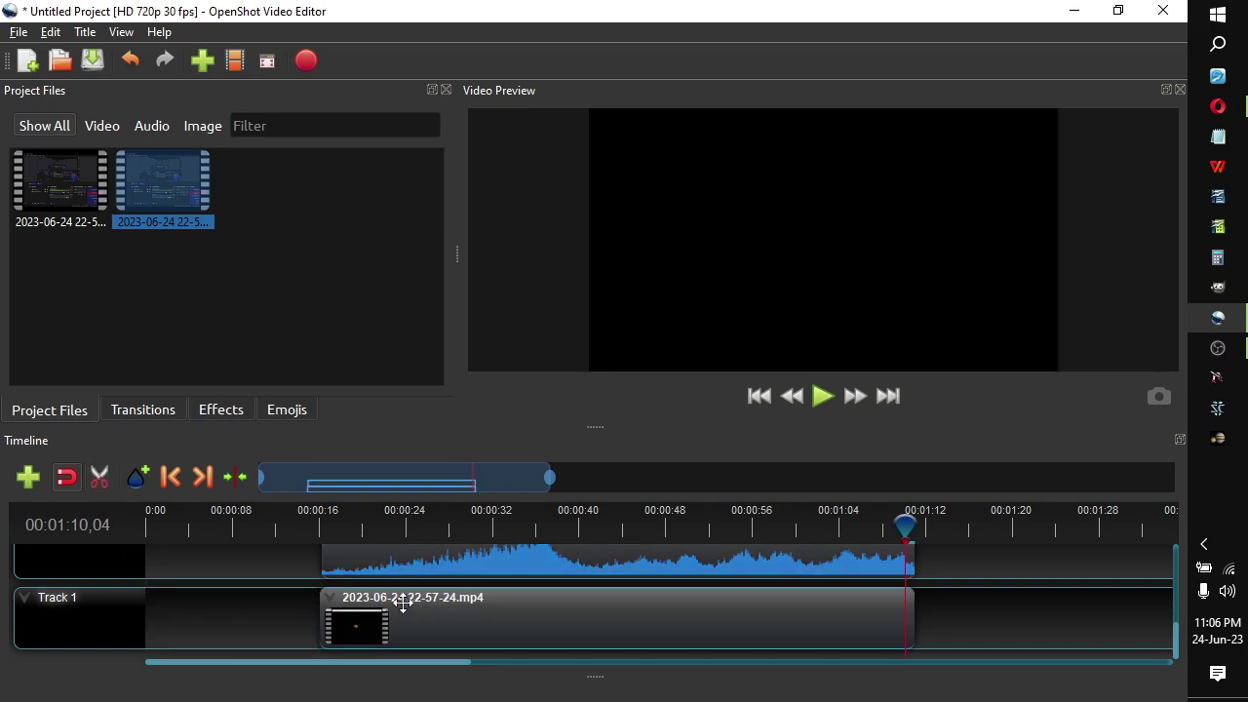
Slide the video and audio clips to start at 0:00, playhead near the start.
left_click_drag(403, 603, 239, 592)
left_click_drag(445, 569, 261, 577)
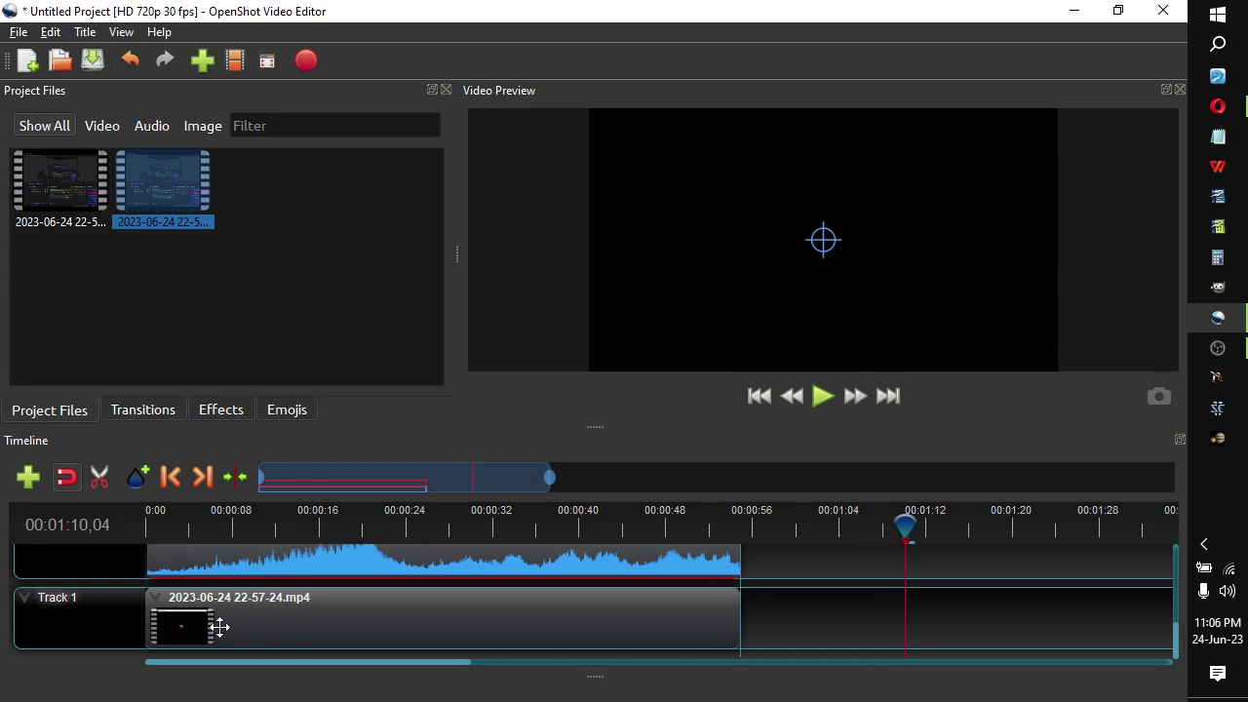
left_click_drag(909, 523, 298, 520)
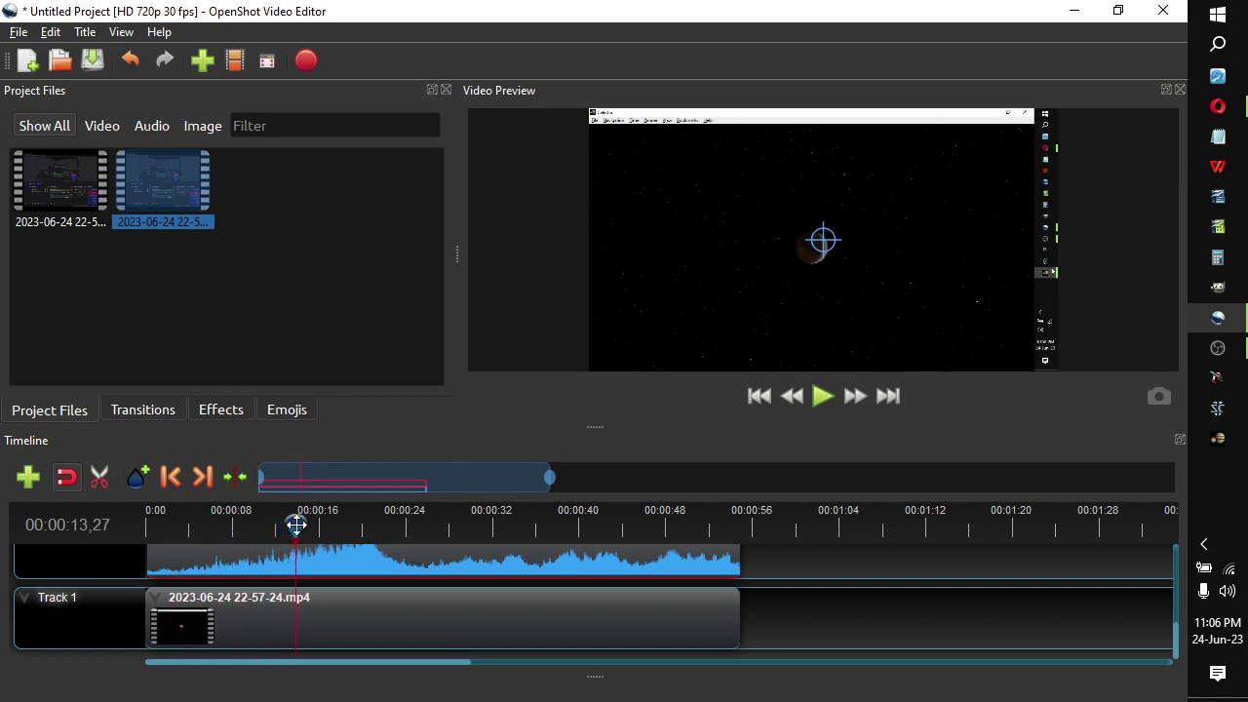
left_click(822, 396)
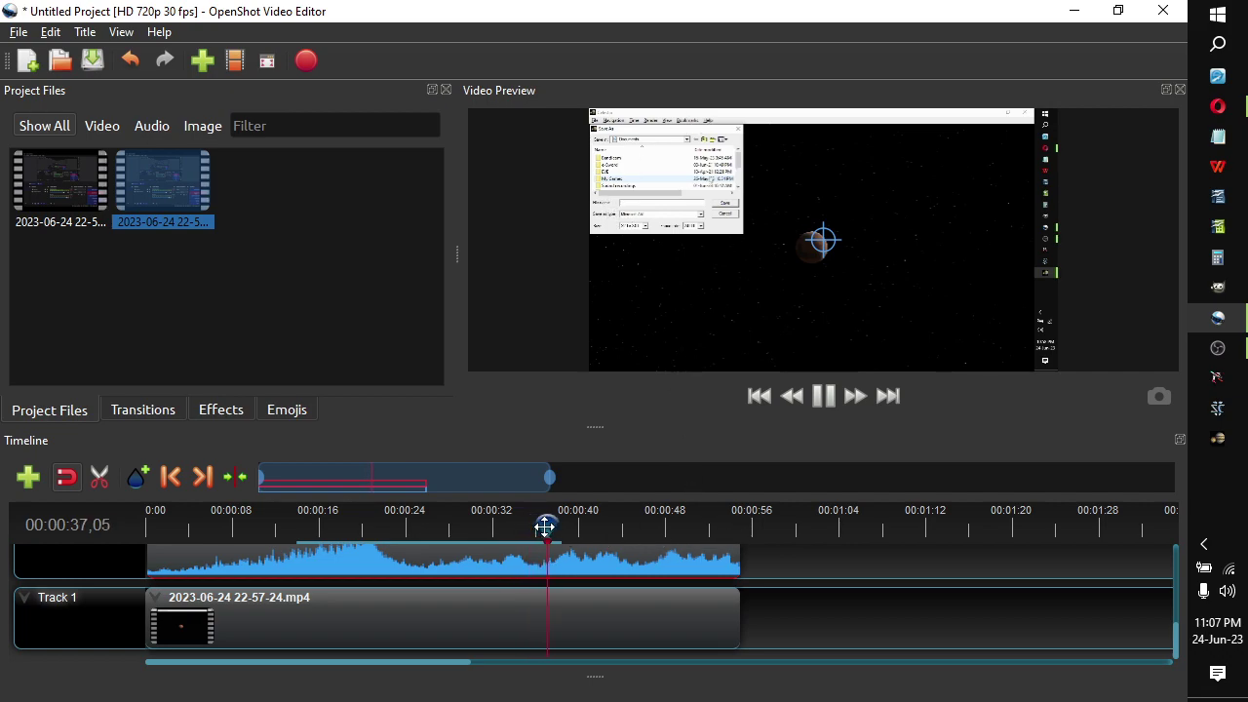
left_click(823, 395)
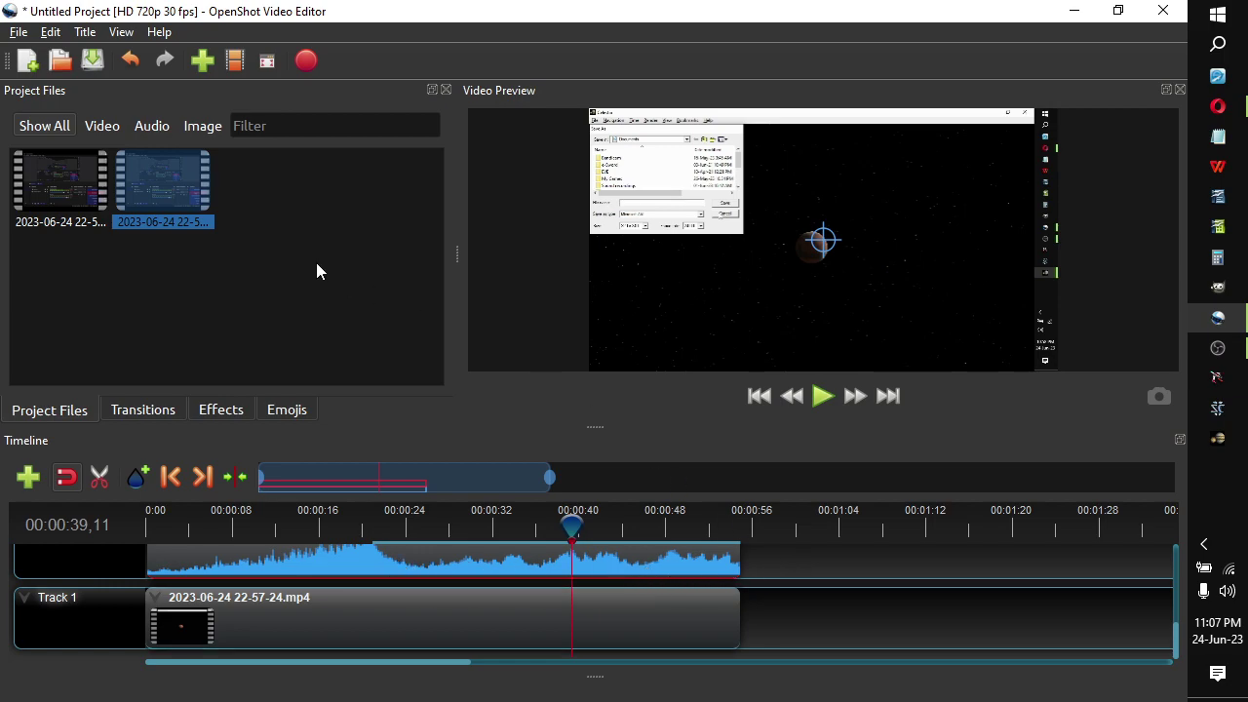
Browse the File, View and Help menus, then bring OBS Studio to the front.
left_click(20, 34)
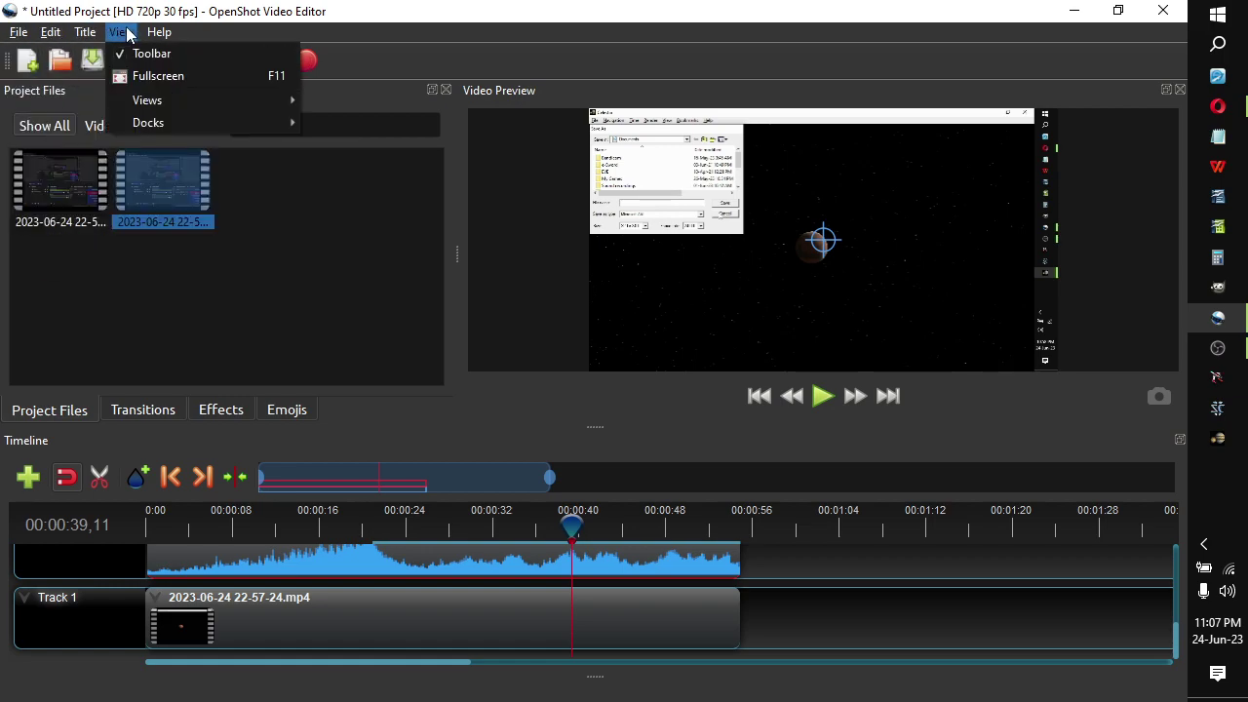
mouse_move(151, 36)
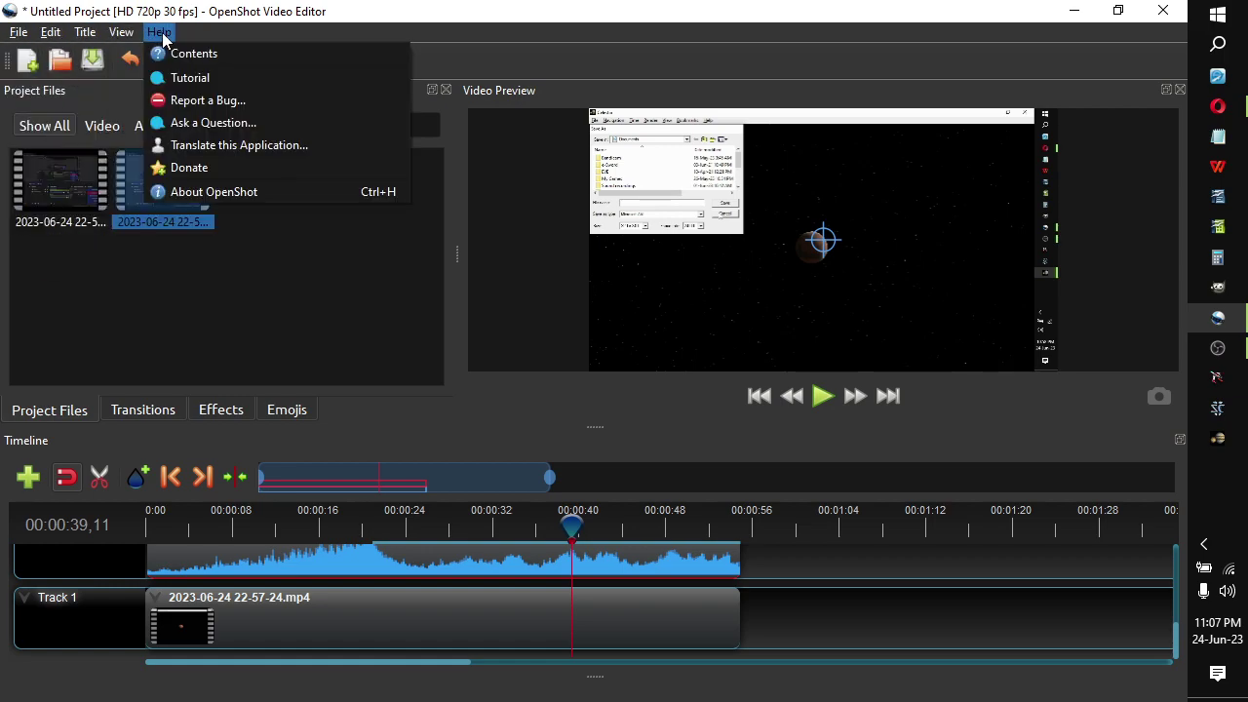
mouse_move(6, 37)
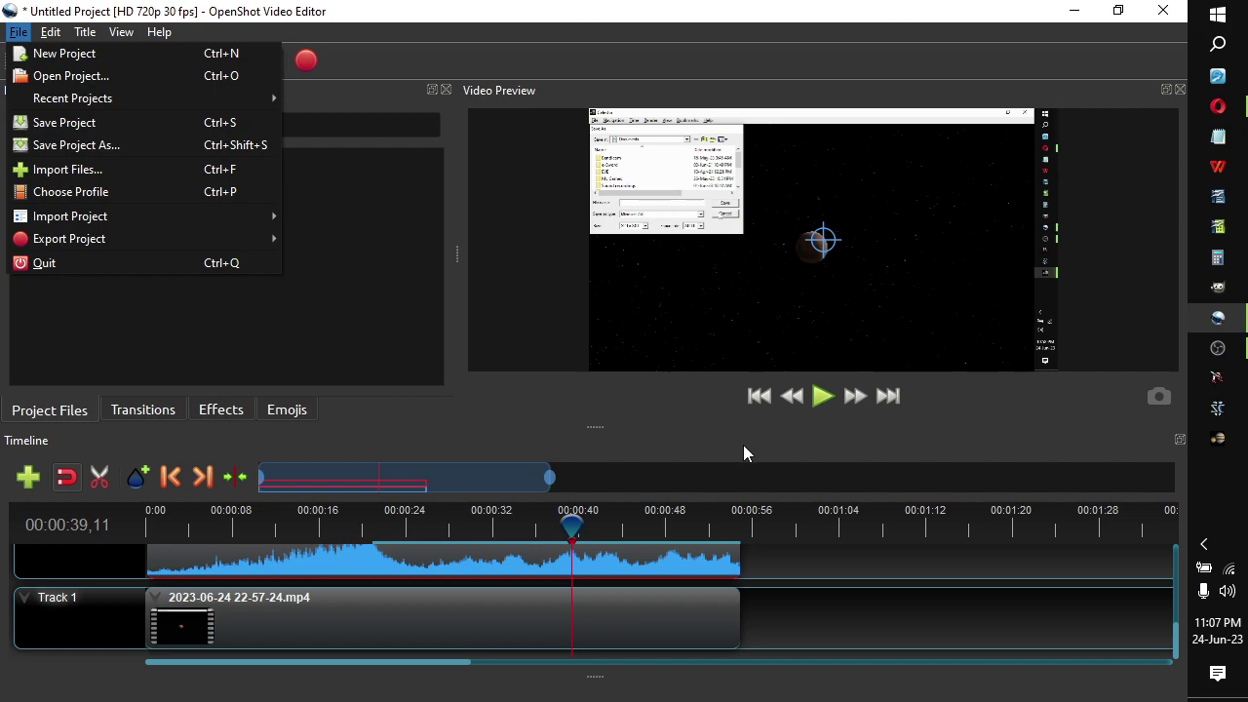
left_click(1216, 349)
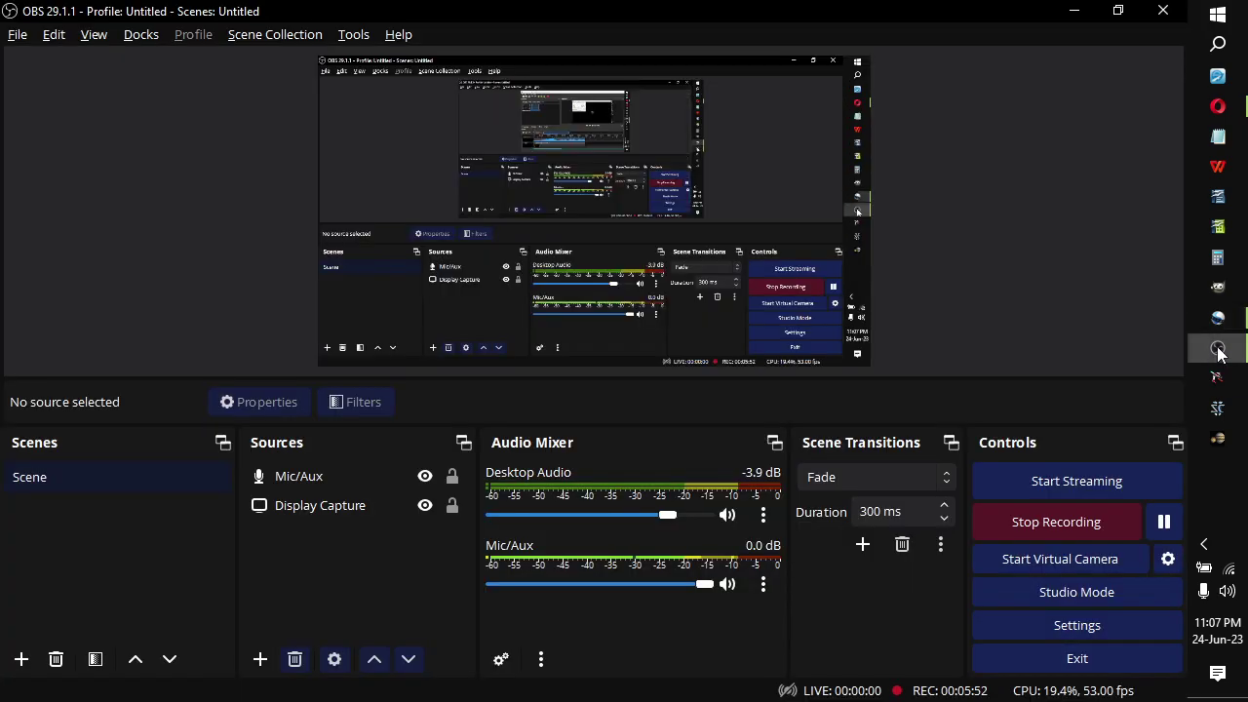